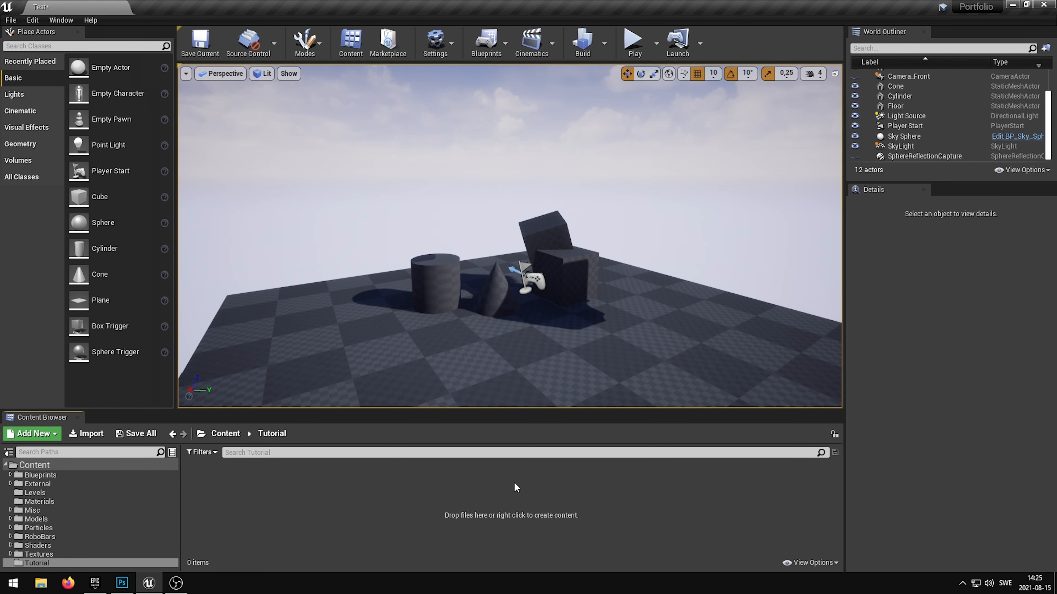
Create a new material named M_Heaven in the Tutorial folder
{"action": "right_click", "coordinate": [306, 482]}
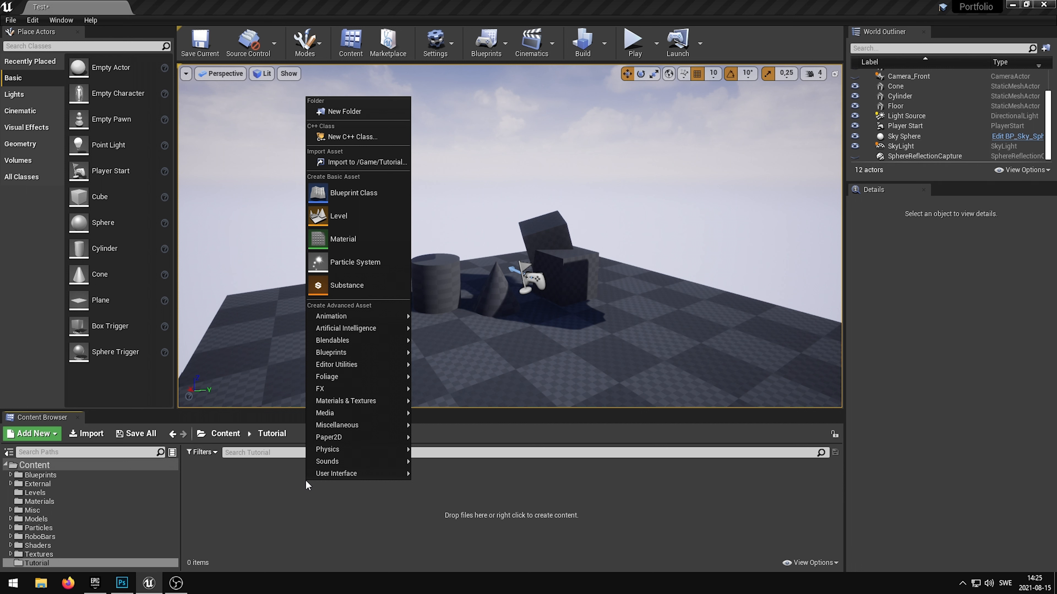
{"action": "left_click", "coordinate": [339, 243]}
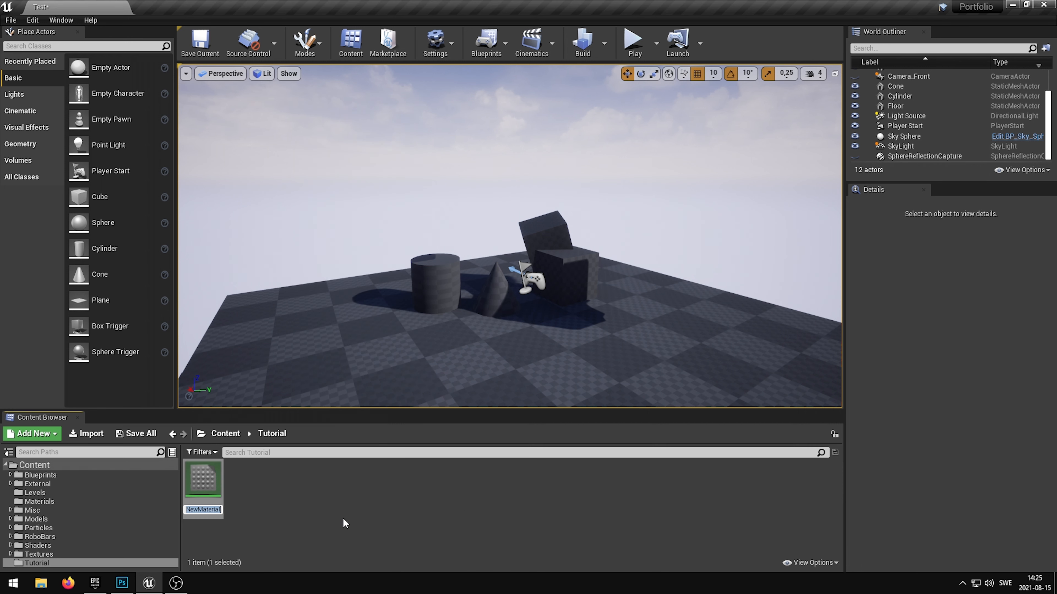
{"action": "type", "text": "M_Heaven"}
{"action": "key", "text": "Return"}
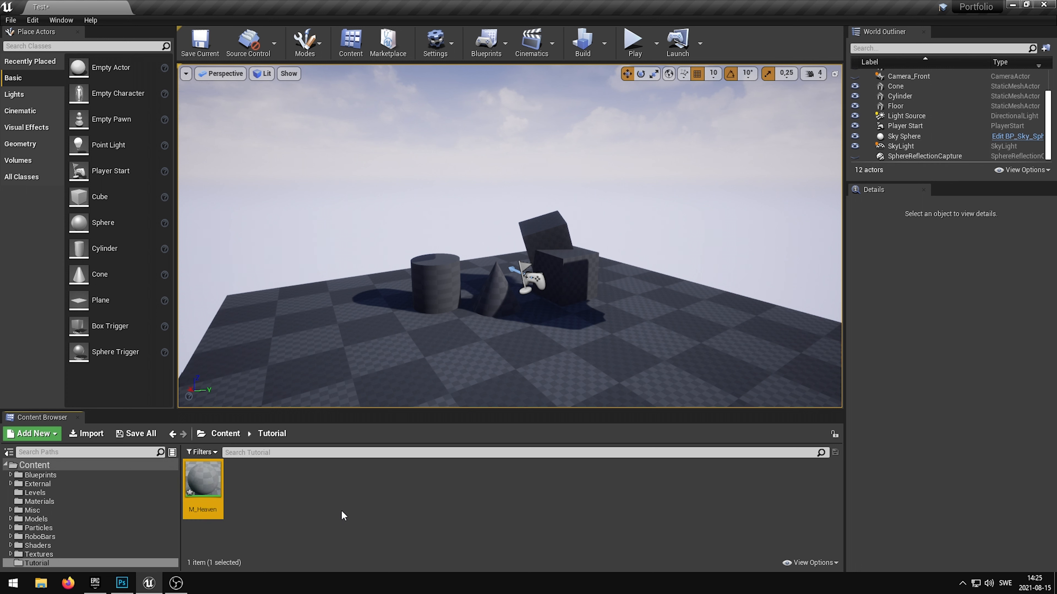
{"action": "left_click", "coordinate": [342, 512]}
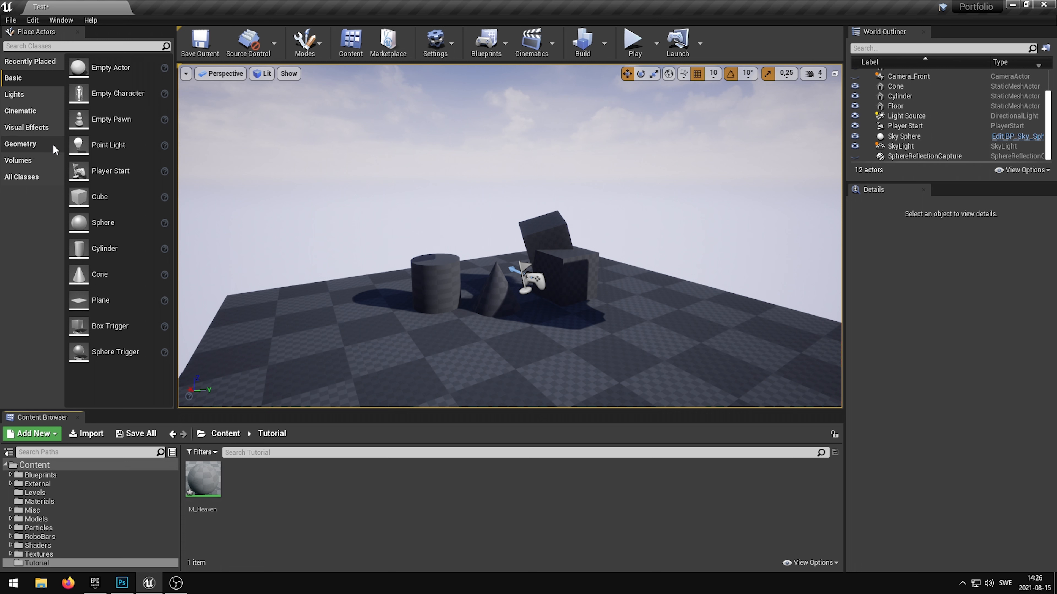
Place a Post Process Volume in the level among the basic shapes
{"action": "left_click", "coordinate": [36, 160]}
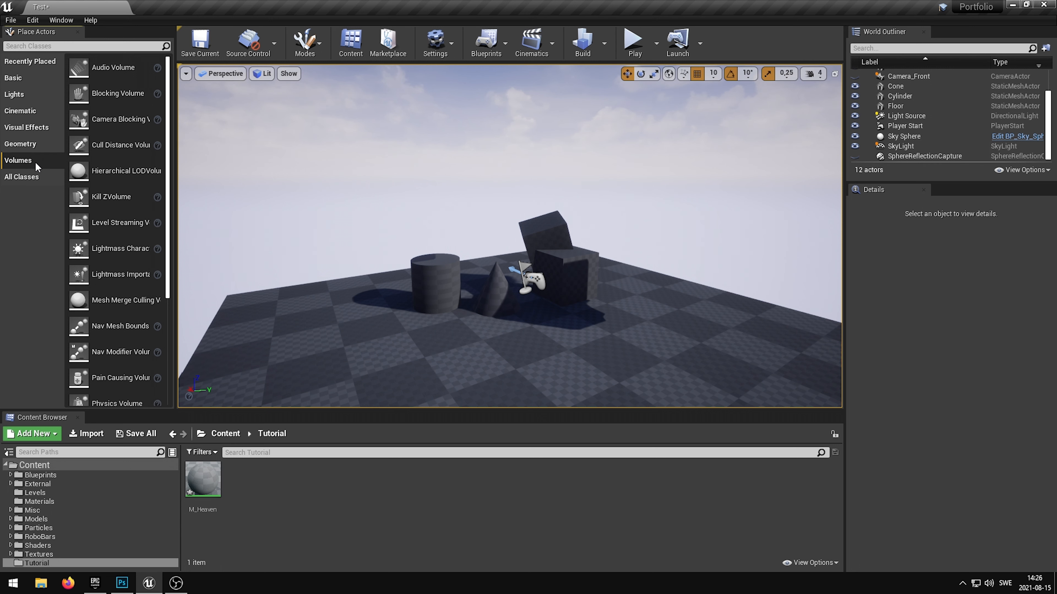
{"action": "scroll", "coordinate": [121, 144], "scroll_direction": "down", "scroll_amount": 5}
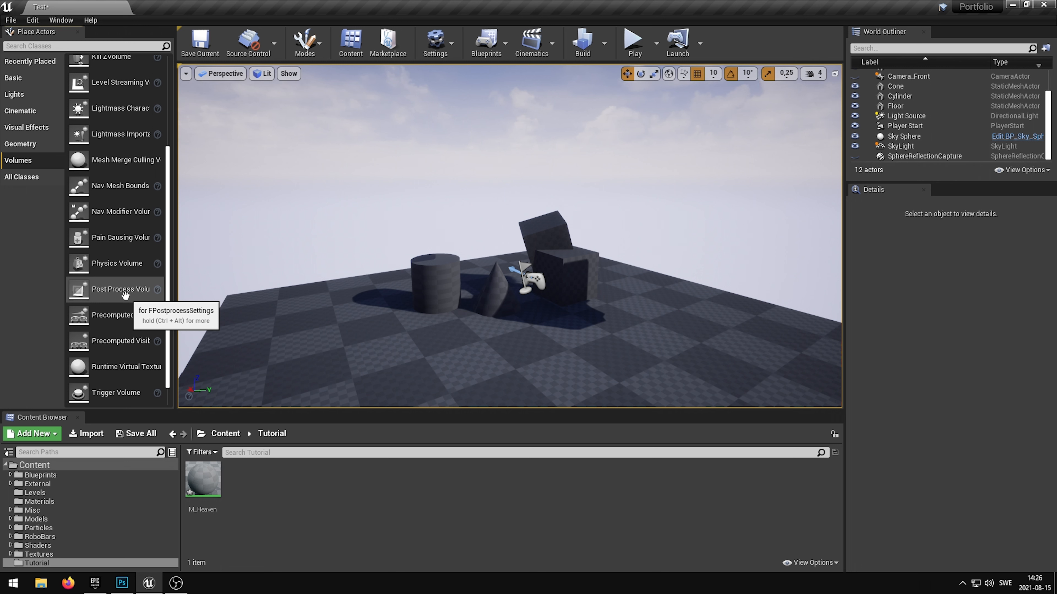
{"action": "left_click", "coordinate": [66, 20]}
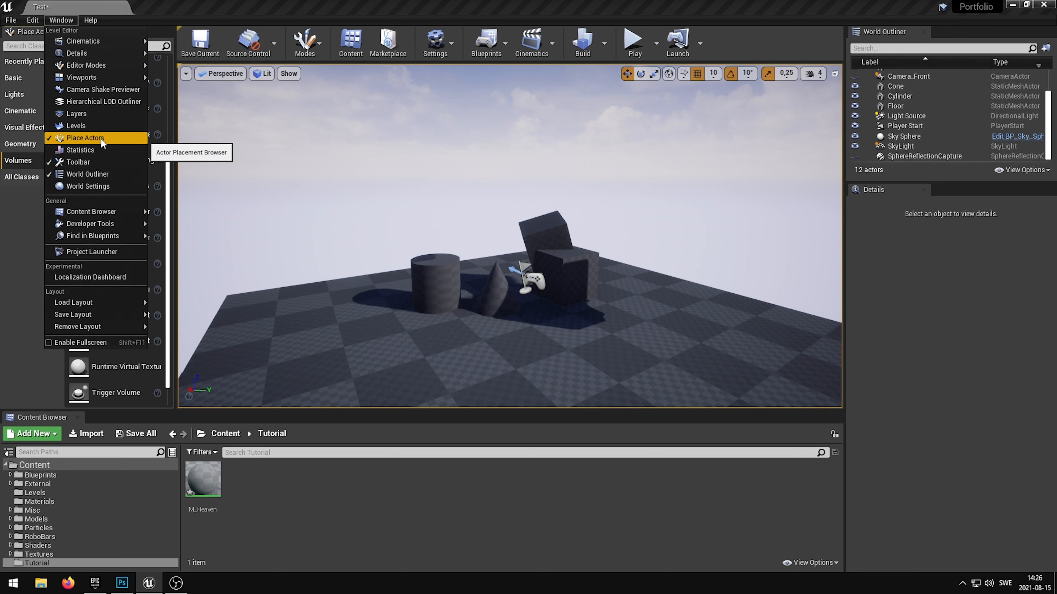
{"action": "left_click", "coordinate": [61, 20]}
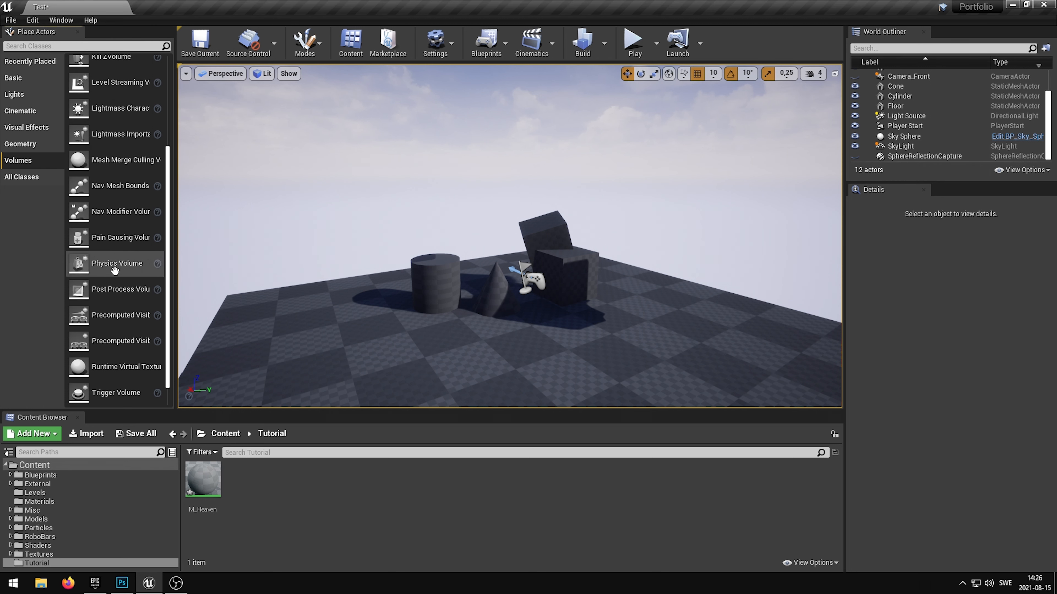
{"action": "left_click_drag", "start_coordinate": [99, 291], "coordinate": [520, 350]}
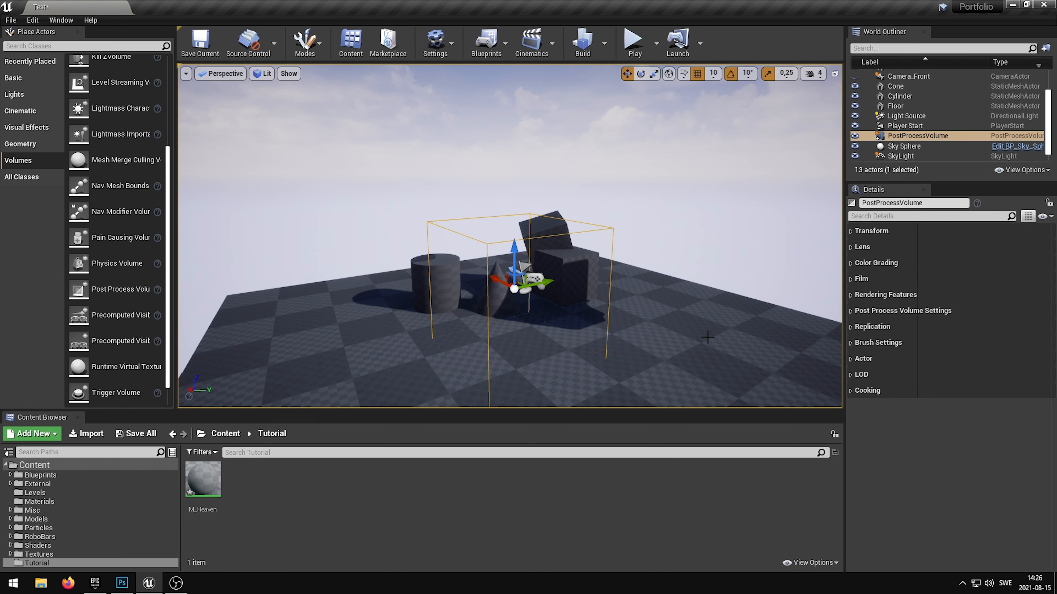
Add an asset reference element to the volume's Post Process Materials array and assign M_Heaven to it
{"action": "left_click", "coordinate": [869, 296]}
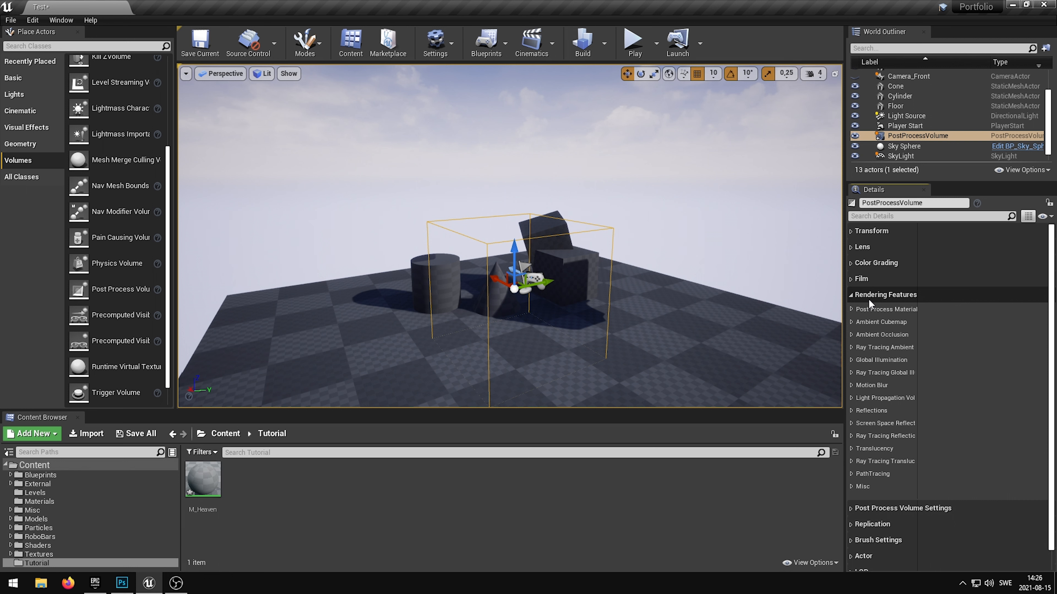
{"action": "left_click_drag", "start_coordinate": [917, 262], "coordinate": [931, 262]}
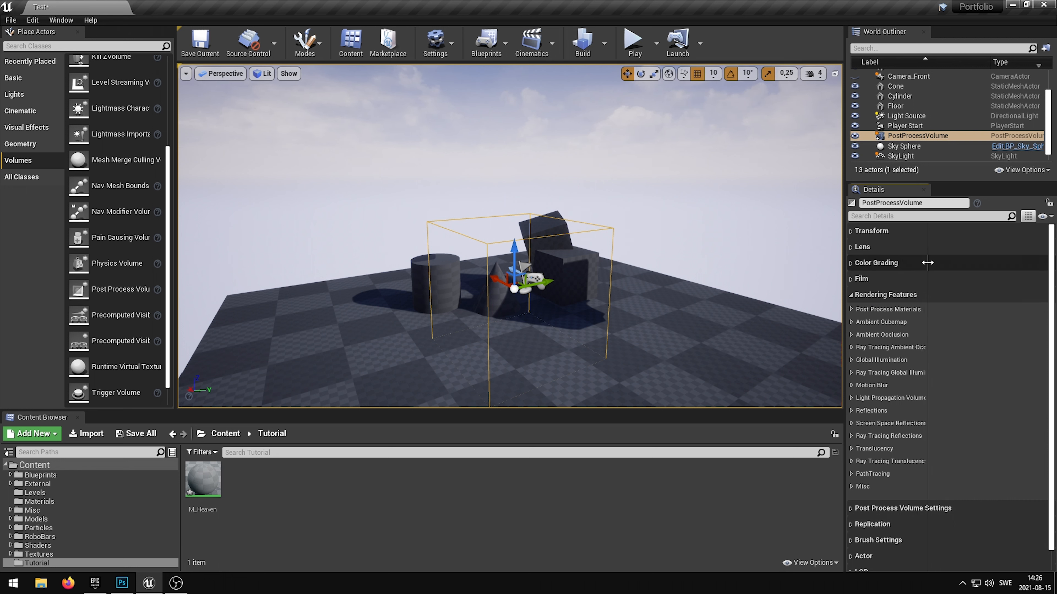
{"action": "left_click", "coordinate": [851, 309]}
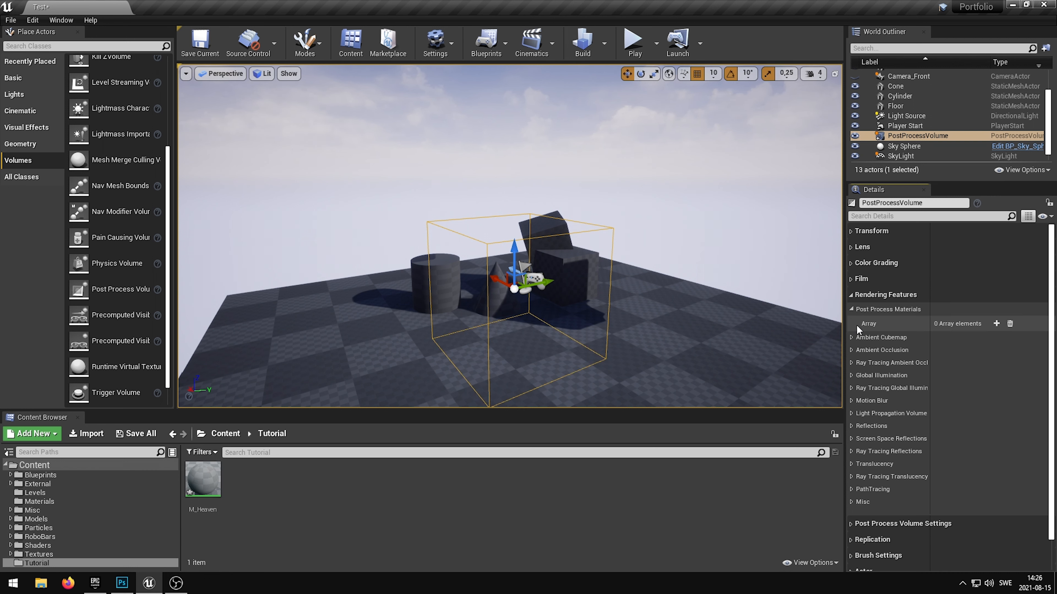
{"action": "left_click", "coordinate": [995, 324]}
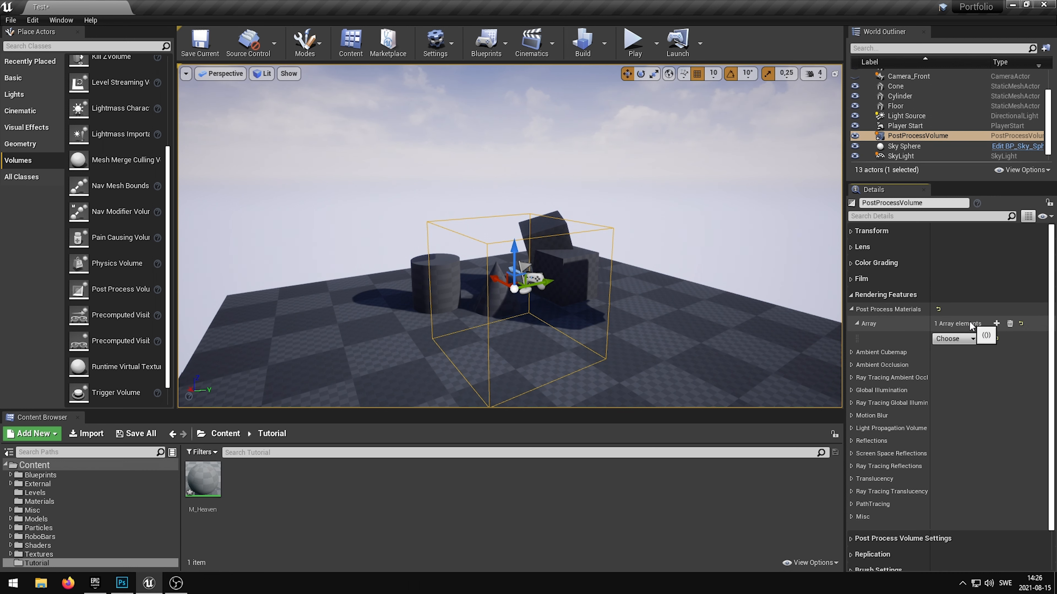
{"action": "left_click", "coordinate": [954, 339]}
{"action": "left_click", "coordinate": [963, 367]}
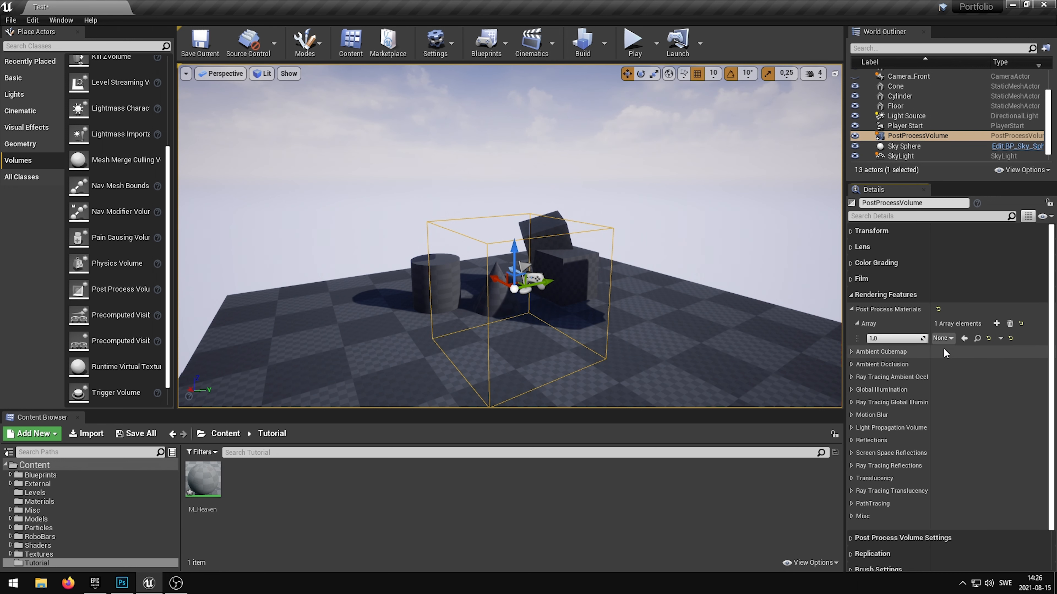
{"action": "left_click", "coordinate": [943, 339]}
{"action": "type", "text": "Heave"}
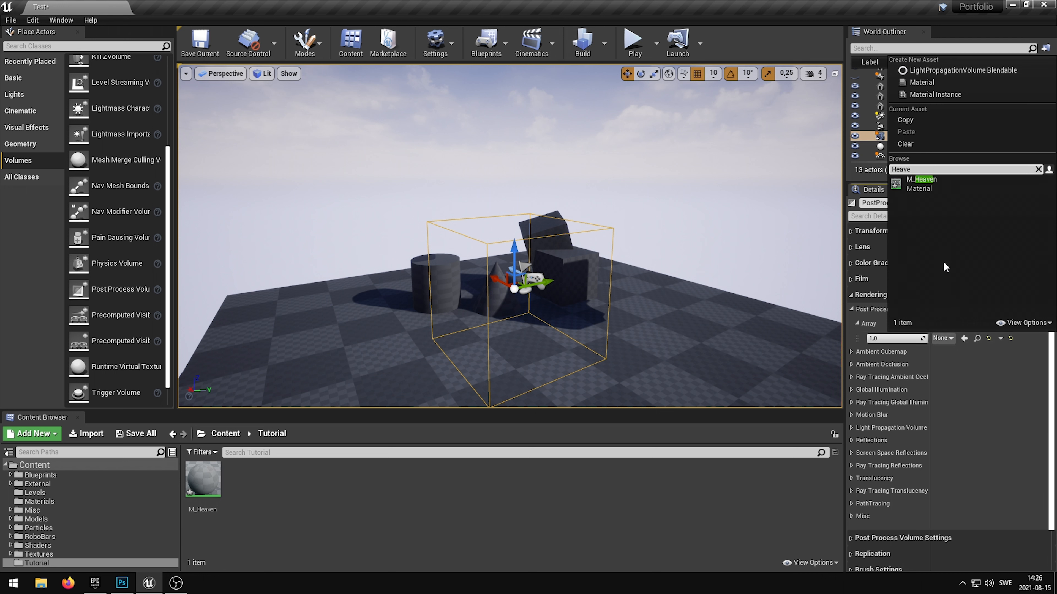
{"action": "left_click", "coordinate": [931, 179]}
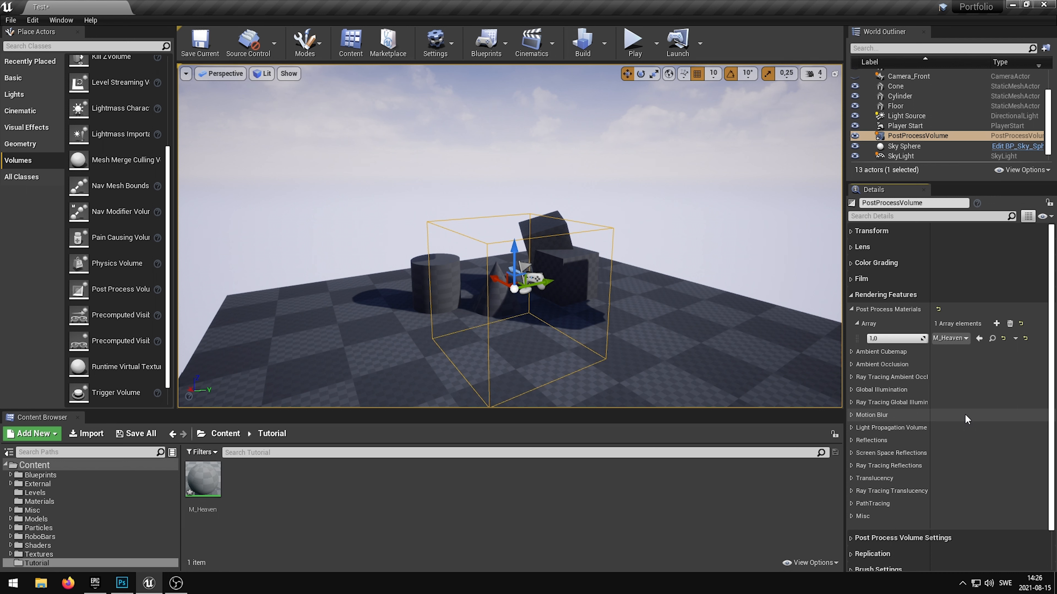
Enable Infinite Extent (Unbound) in the Post Process Volume's settings
{"action": "left_click", "coordinate": [860, 295]}
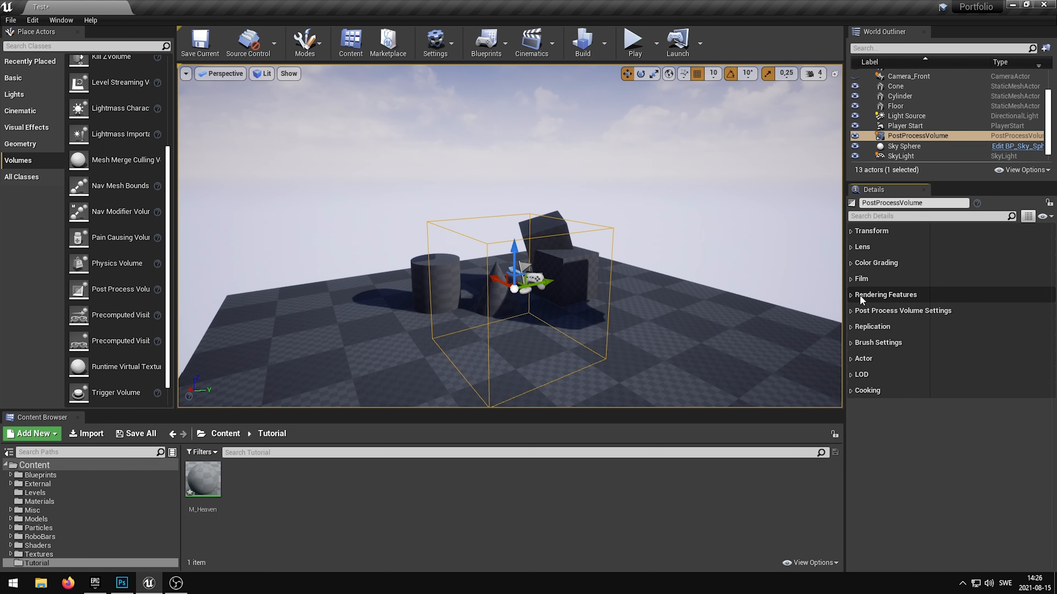
{"action": "left_click", "coordinate": [869, 311]}
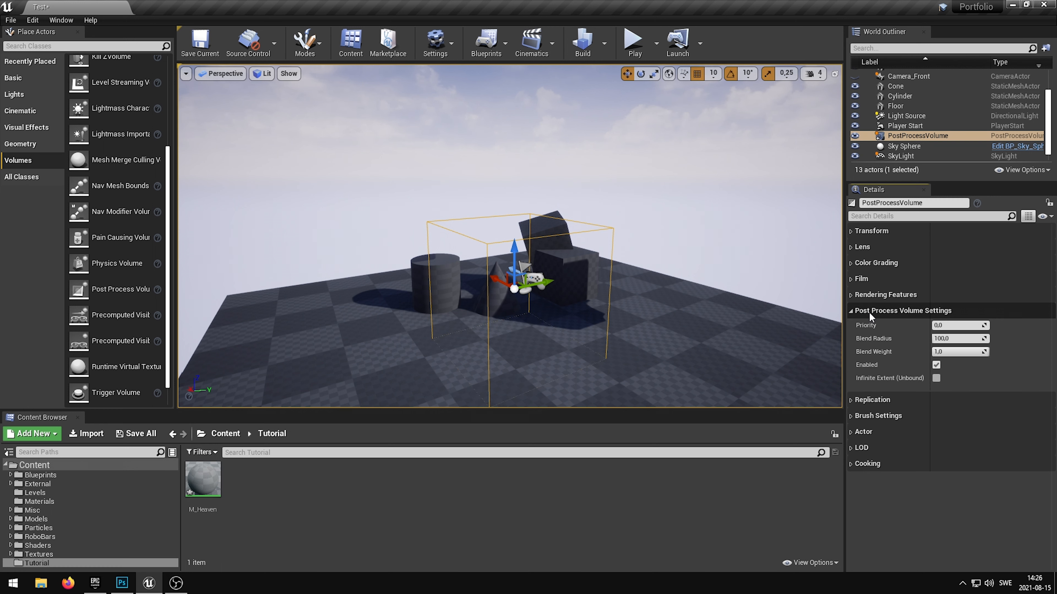
{"action": "left_click", "coordinate": [936, 378]}
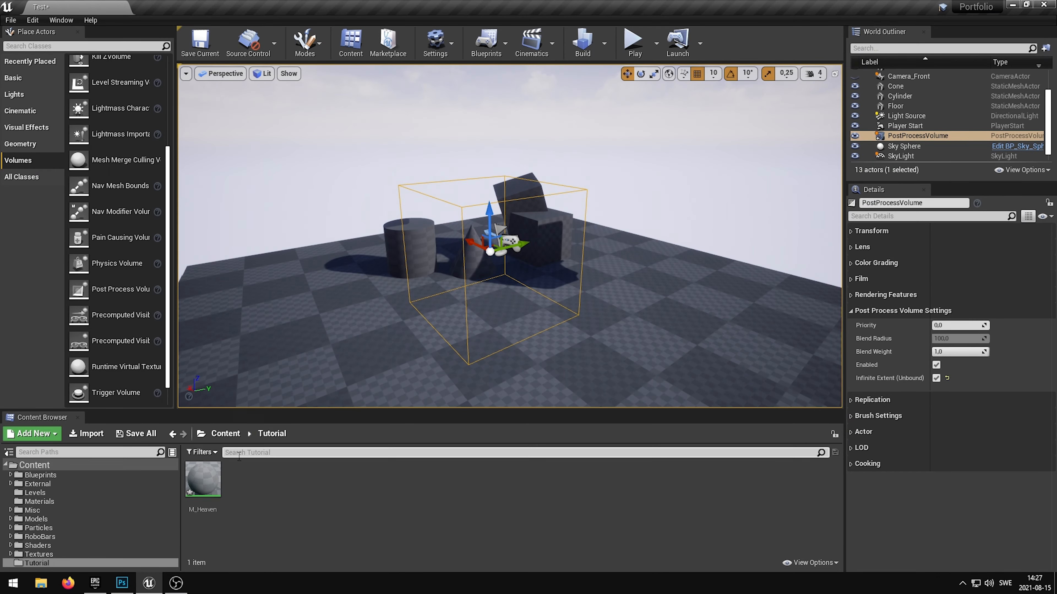
Open the M_Heaven material in a maximized editor and set its Material Domain to Post Process
{"action": "double_click", "coordinate": [208, 481]}
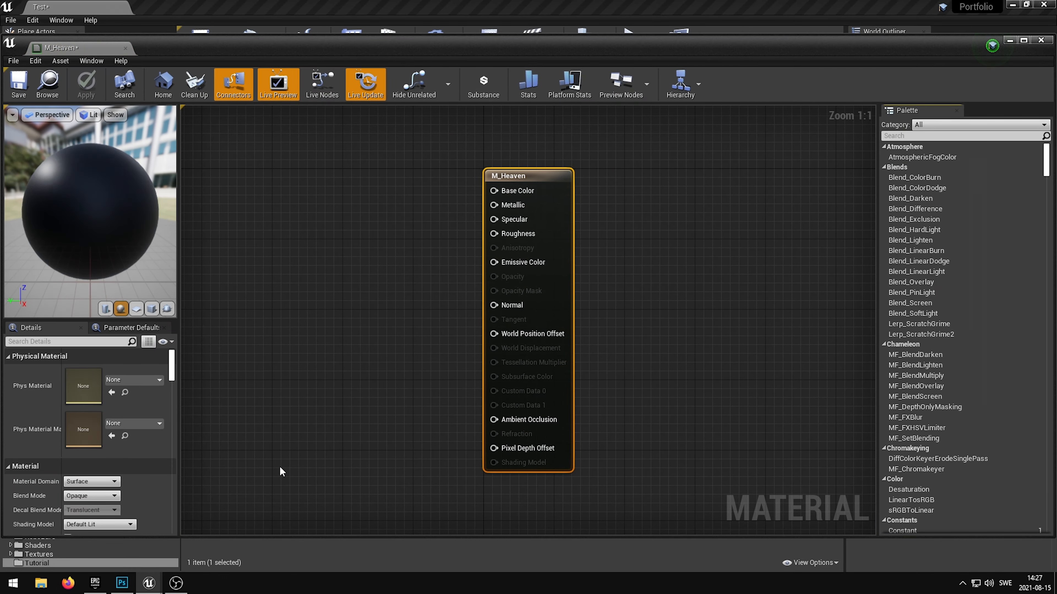
{"action": "double_click", "coordinate": [405, 51]}
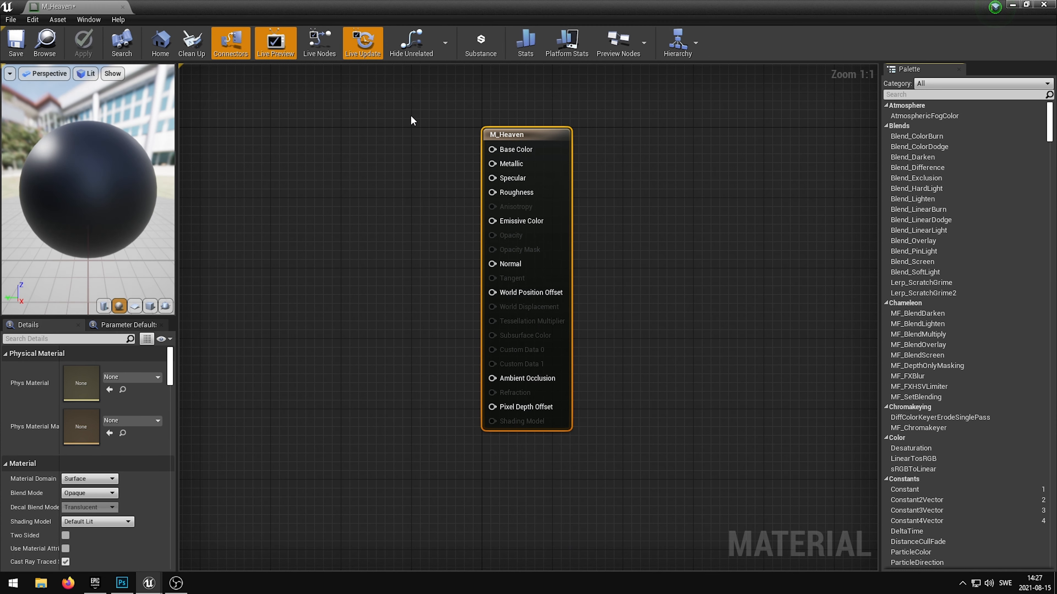
{"action": "left_click", "coordinate": [401, 226]}
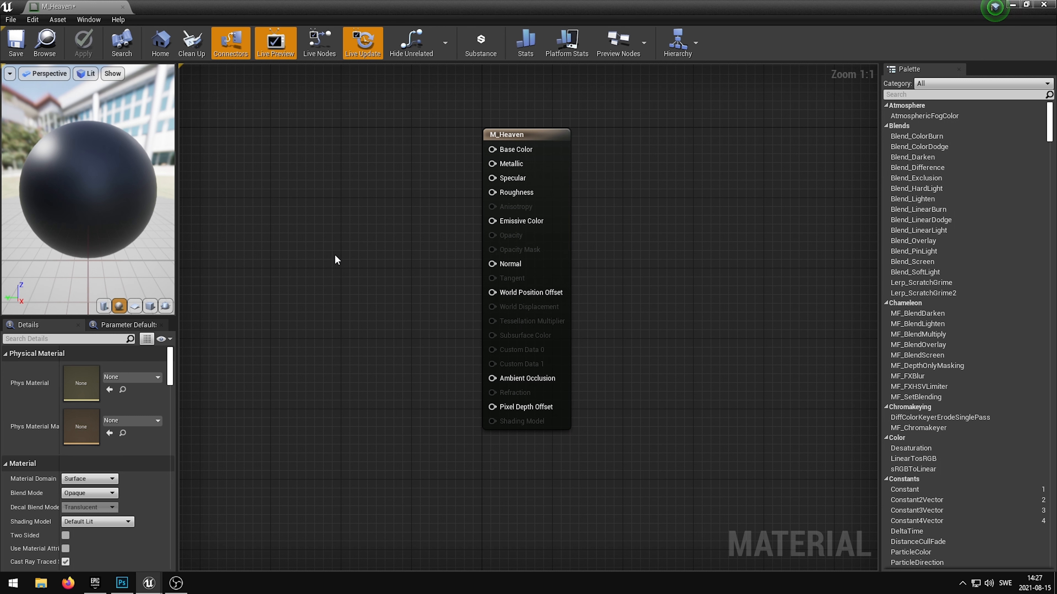
{"action": "right_click_drag", "start_coordinate": [335, 259], "coordinate": [515, 275]}
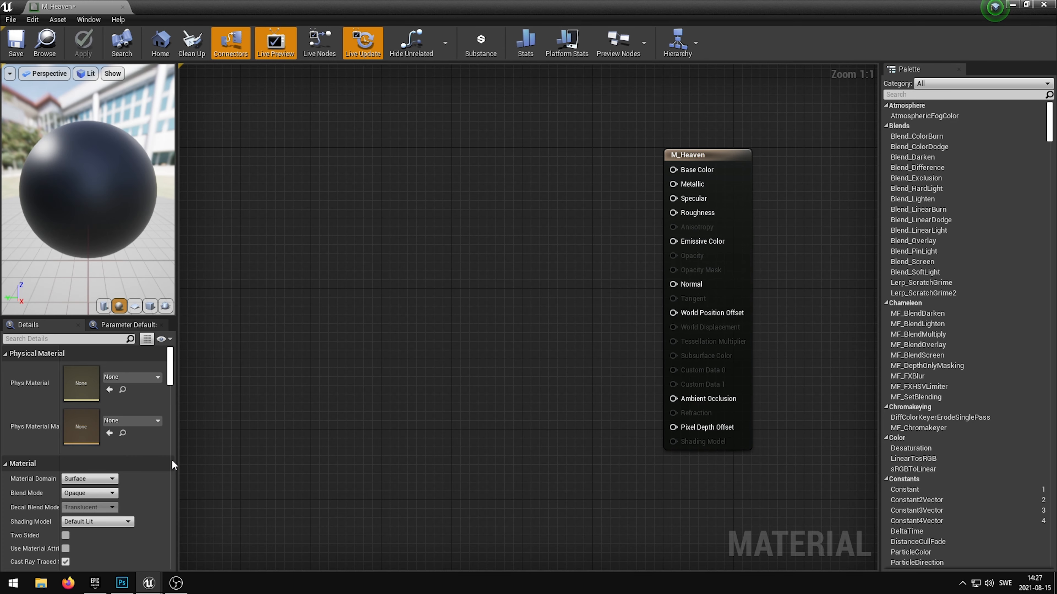
{"action": "left_click", "coordinate": [96, 479]}
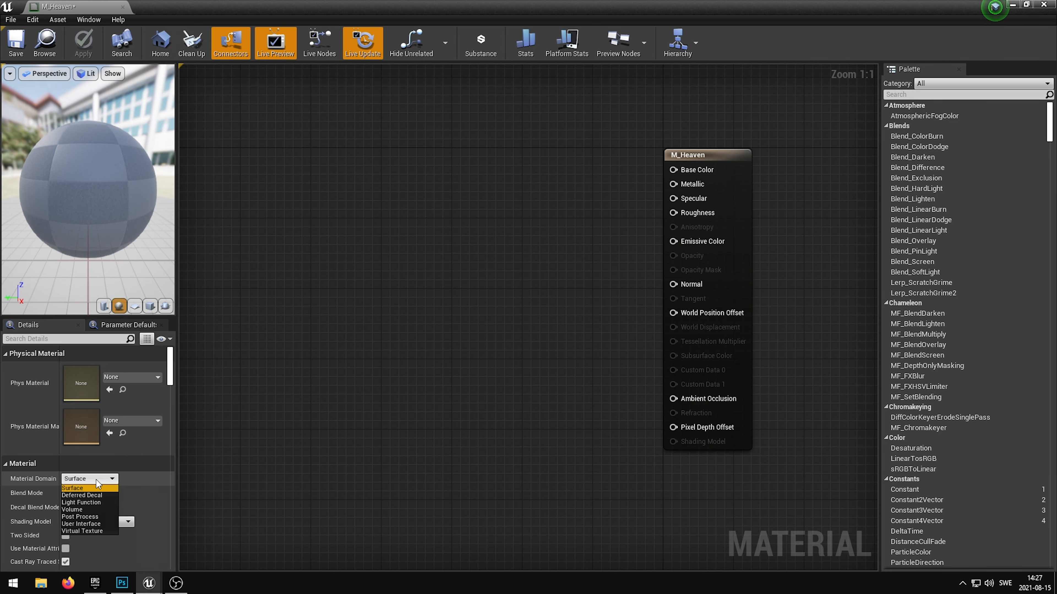
{"action": "left_click", "coordinate": [90, 517]}
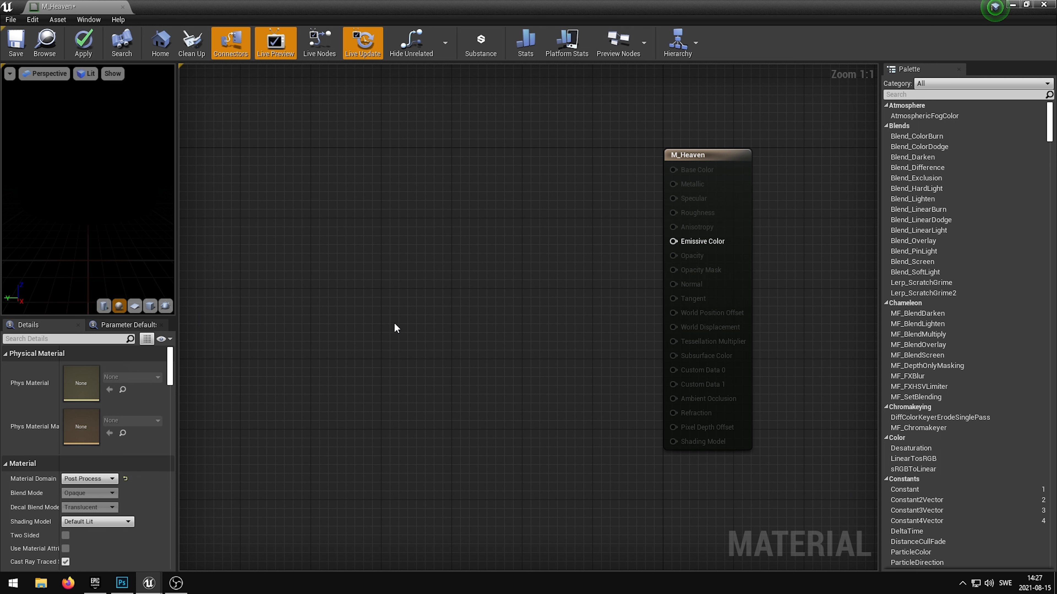
Add a Darken function node from the custom Blend Modes category to the material graph
{"action": "right_click", "coordinate": [332, 193]}
{"action": "type", "text": "El"}
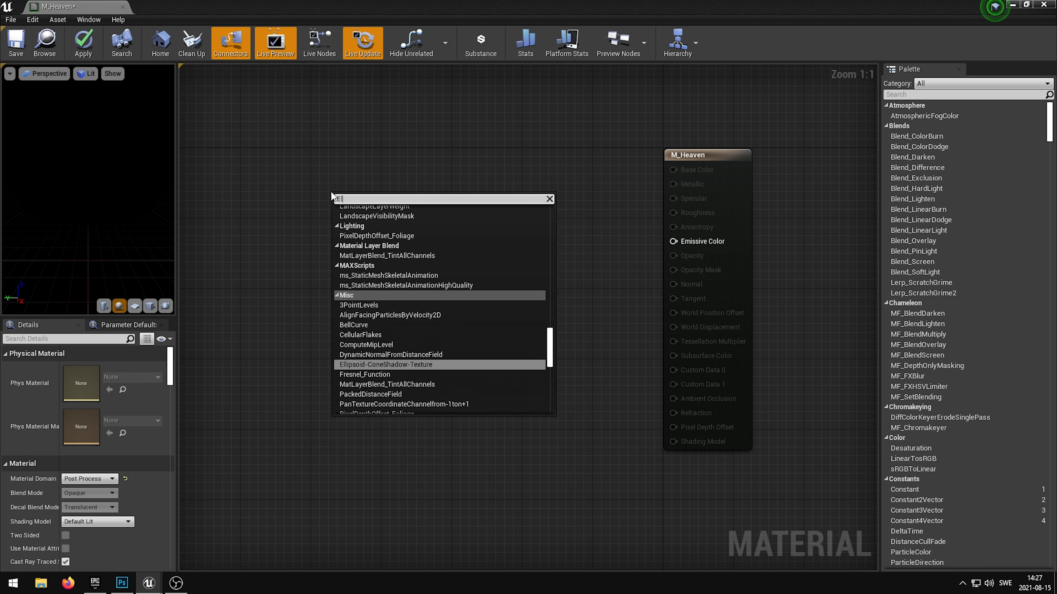
{"action": "type", "text": "ias Wick "}
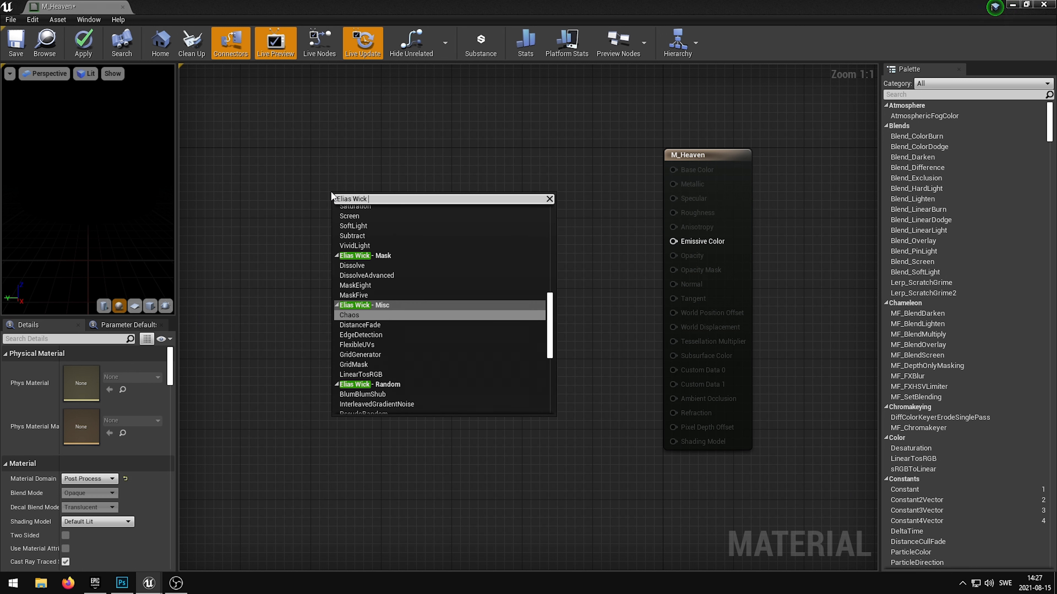
{"action": "type", "text": "- Blend"}
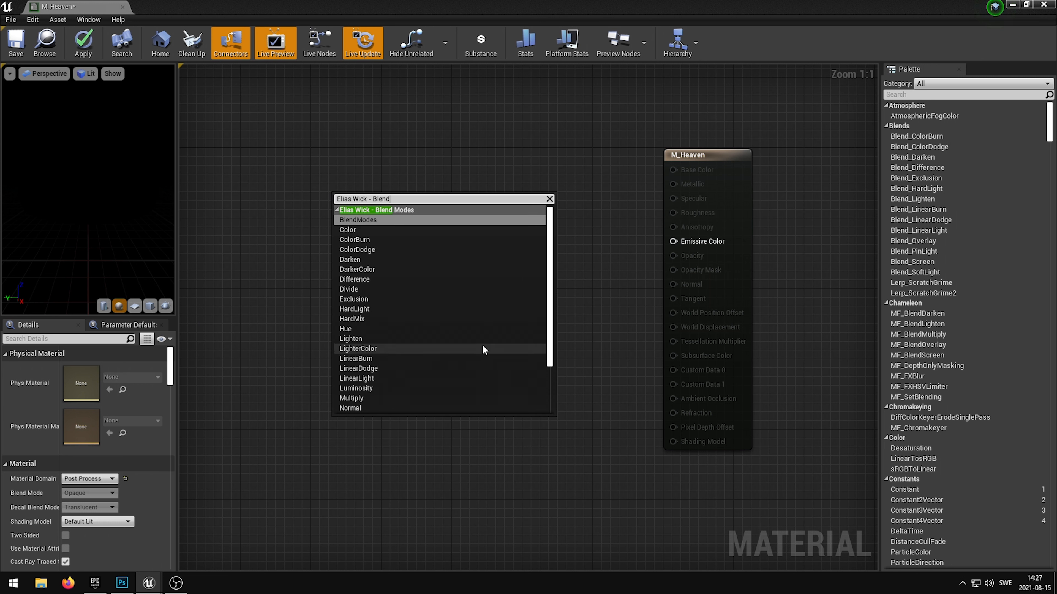
{"action": "scroll", "coordinate": [482, 344], "scroll_direction": "down", "scroll_amount": 3}
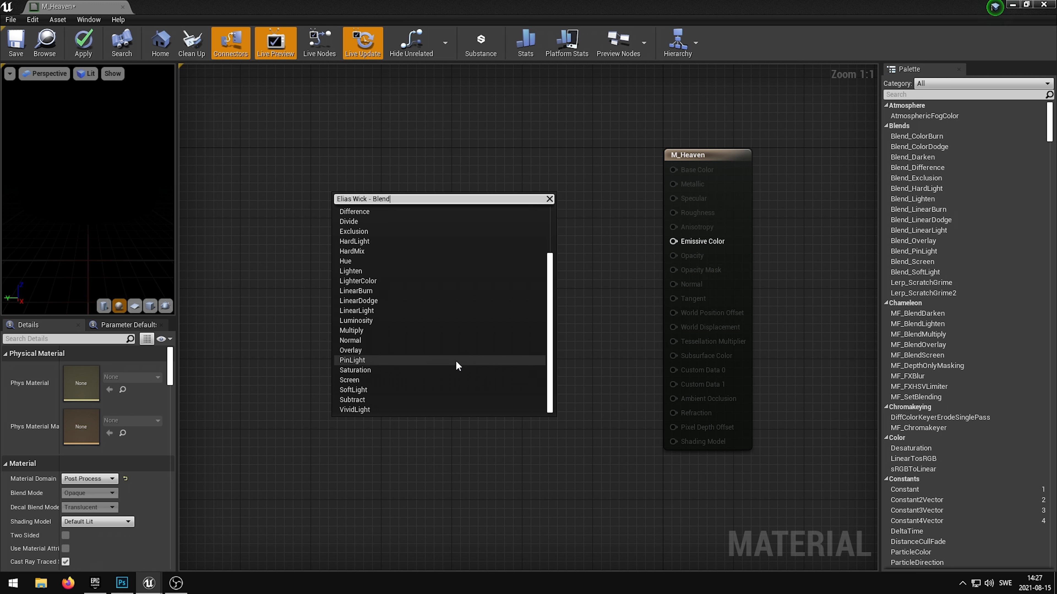
{"action": "scroll", "coordinate": [458, 355], "scroll_direction": "up", "scroll_amount": 3}
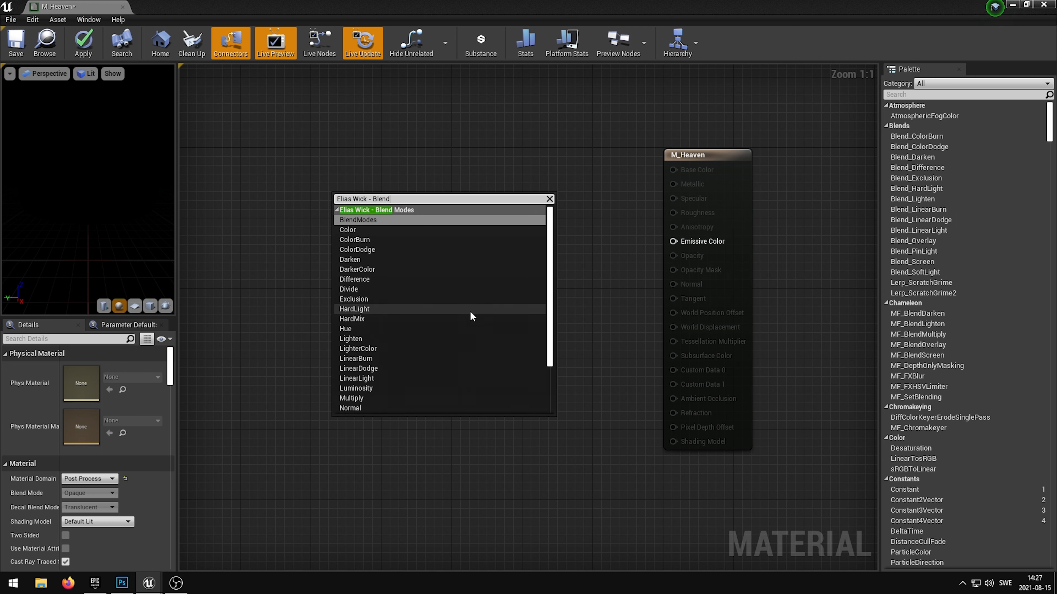
{"action": "left_click", "coordinate": [355, 260]}
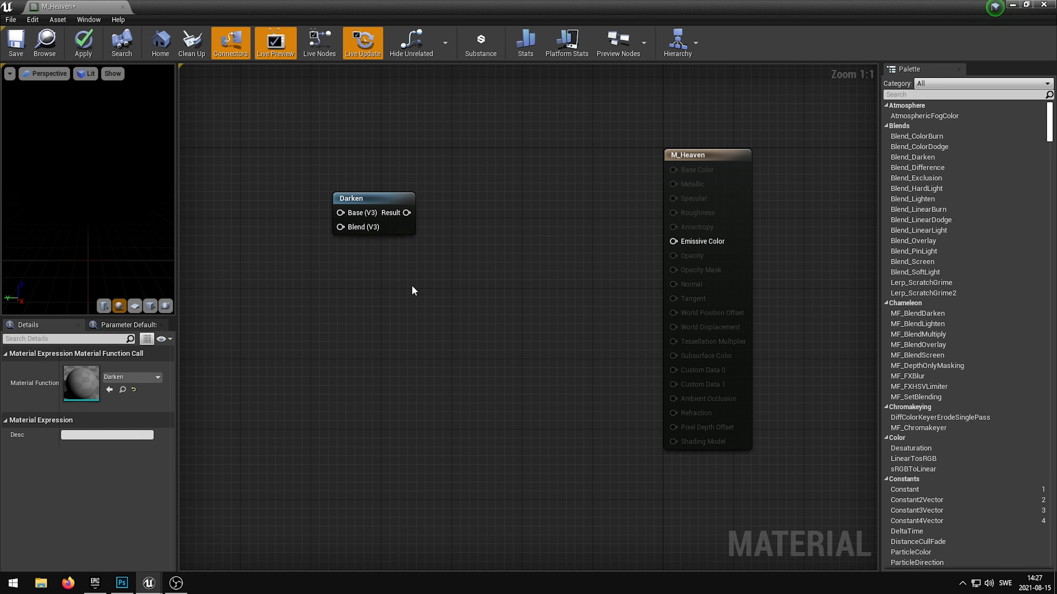
{"action": "left_click", "coordinate": [442, 313]}
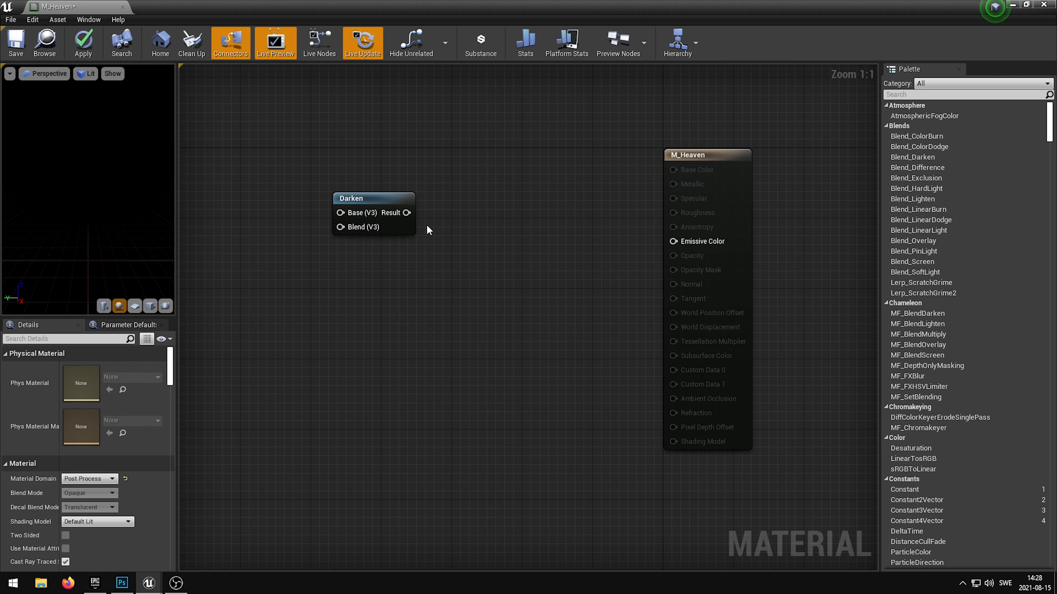
Connect the Darken node's Result to the material's Emissive Color and move the node closer to the M_Heaven output
{"action": "left_click_drag", "start_coordinate": [407, 212], "coordinate": [671, 242]}
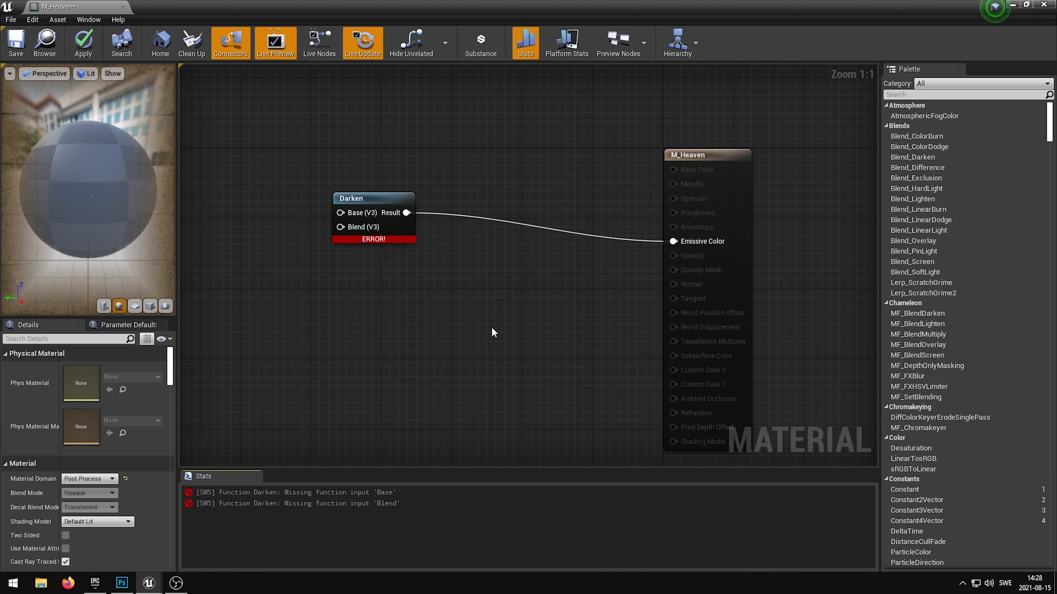
{"action": "left_click_drag", "start_coordinate": [370, 198], "coordinate": [509, 225]}
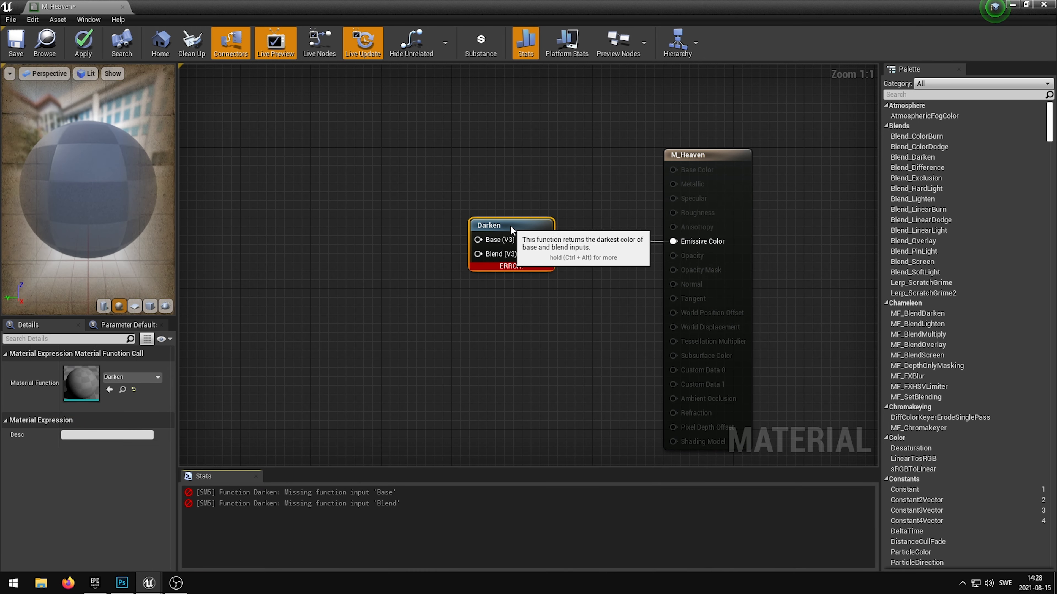
{"action": "right_click_drag", "start_coordinate": [359, 270], "coordinate": [544, 260]}
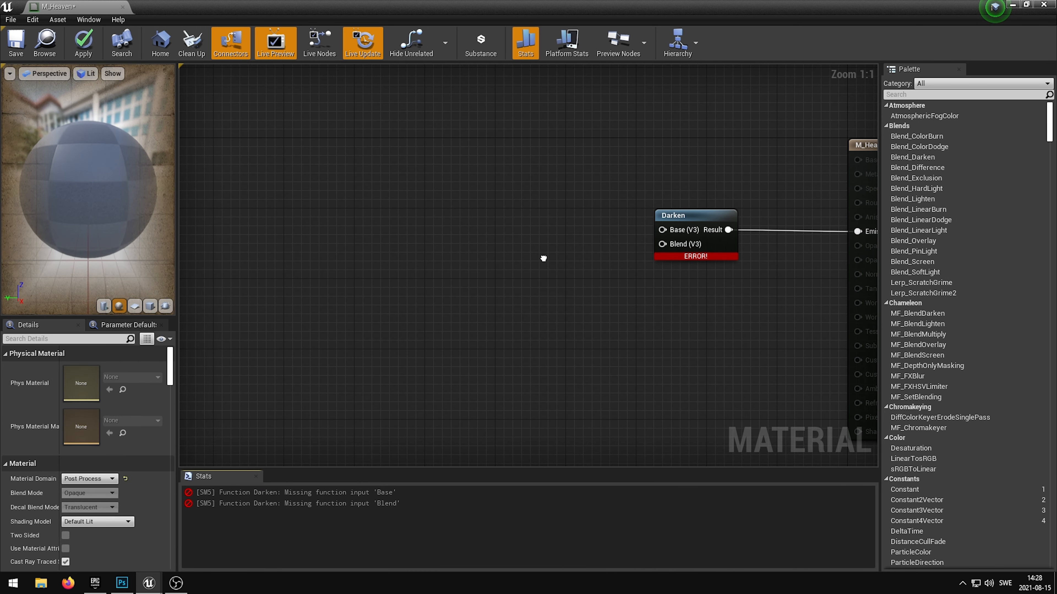
Add a SceneTexture node to the material graph and set its Scene Texture Id to PostProcessInput0
{"action": "right_click", "coordinate": [385, 177]}
{"action": "type", "text": "scene texture"}
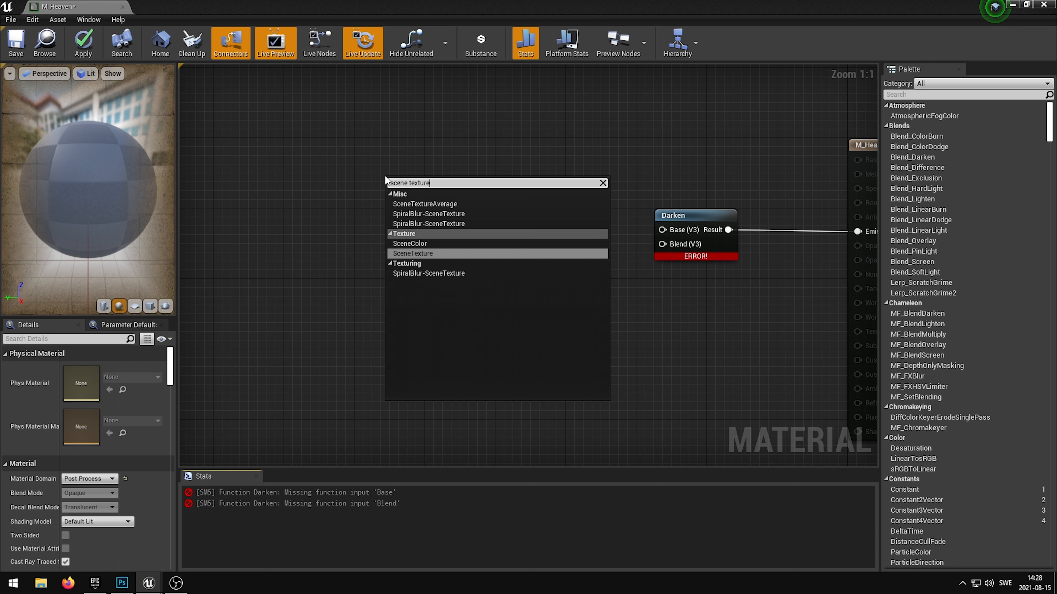
{"action": "key", "text": "Return"}
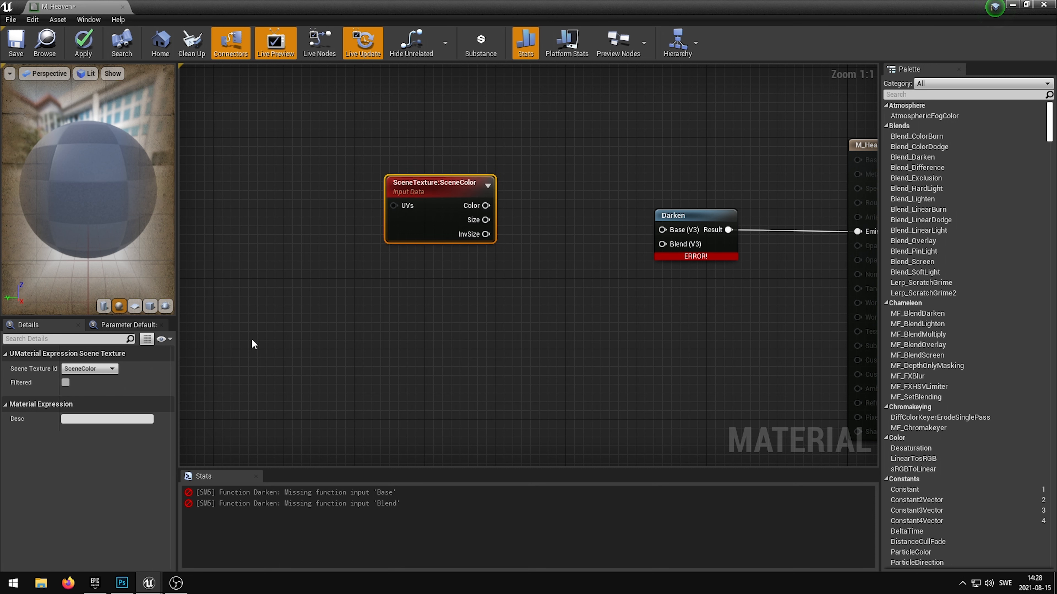
{"action": "left_click", "coordinate": [90, 369]}
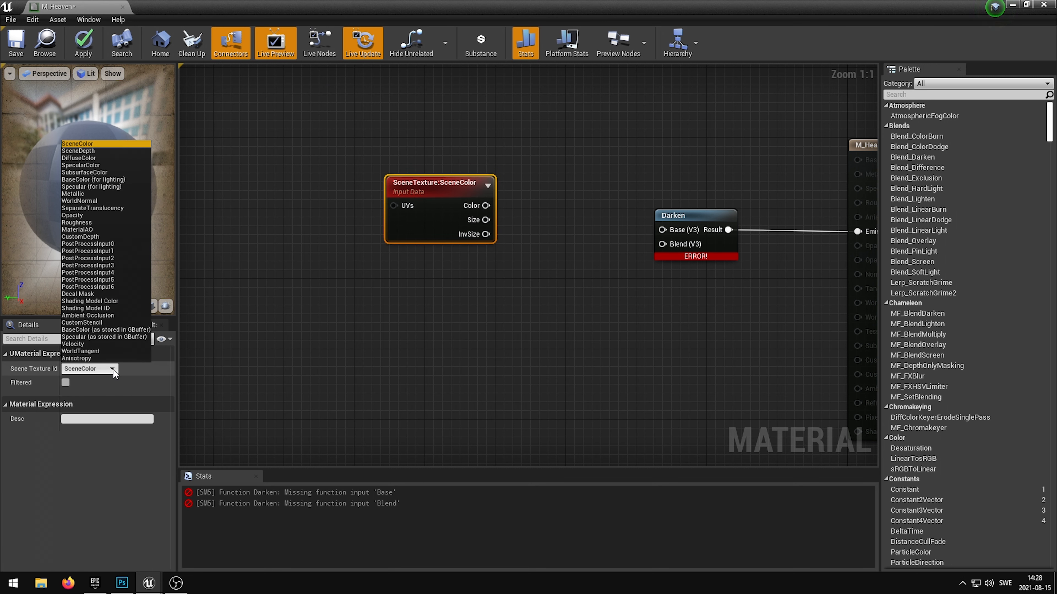
{"action": "left_click", "coordinate": [105, 246]}
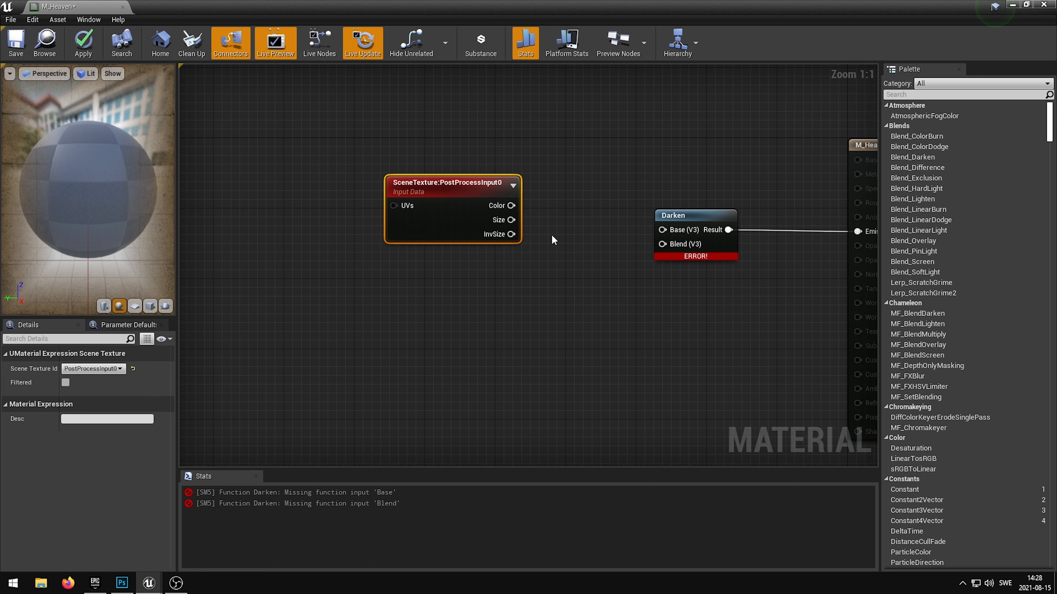
Connect the SceneTexture's Color output to both the Base and Blend inputs of Darken and widen the material preview
{"action": "left_click_drag", "start_coordinate": [511, 206], "coordinate": [679, 233]}
{"action": "left_click_drag", "start_coordinate": [511, 205], "coordinate": [662, 244]}
{"action": "left_click_drag", "start_coordinate": [178, 315], "coordinate": [263, 314]}
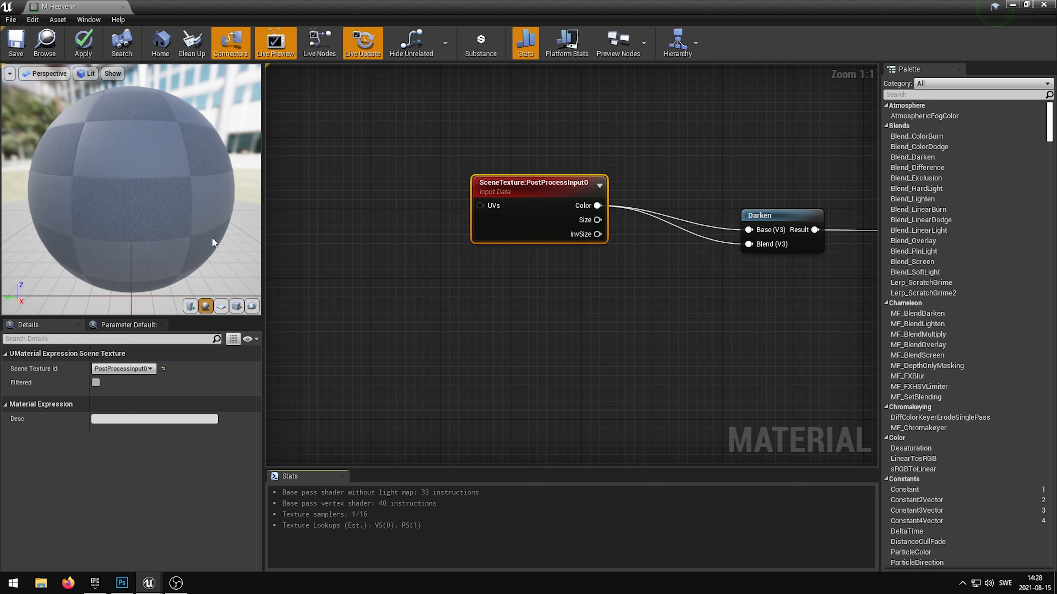
Add a TextureCoordinate node in the empty graph space ahead of the SceneTexture node
{"action": "right_click_drag", "start_coordinate": [446, 306], "coordinate": [628, 286]}
{"action": "left_click", "coordinate": [437, 211]}
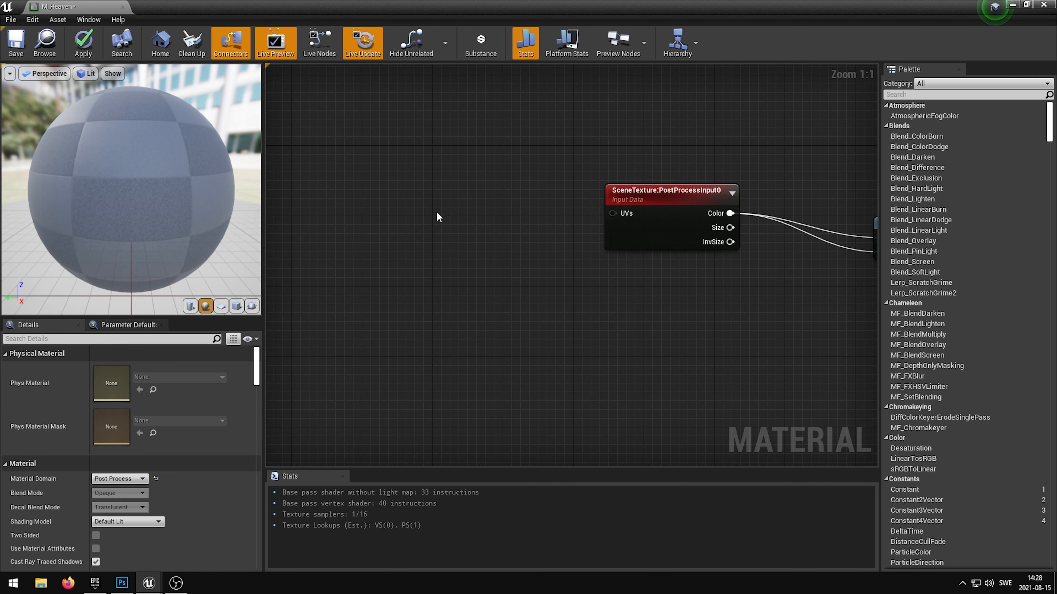
{"action": "right_click", "coordinate": [436, 212]}
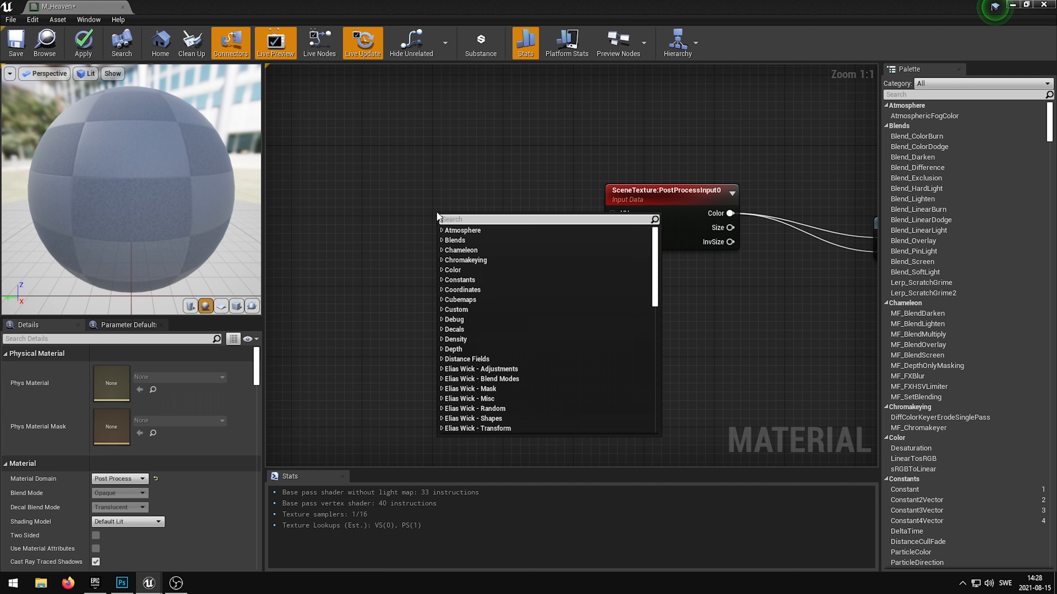
{"action": "type", "text": "texc"}
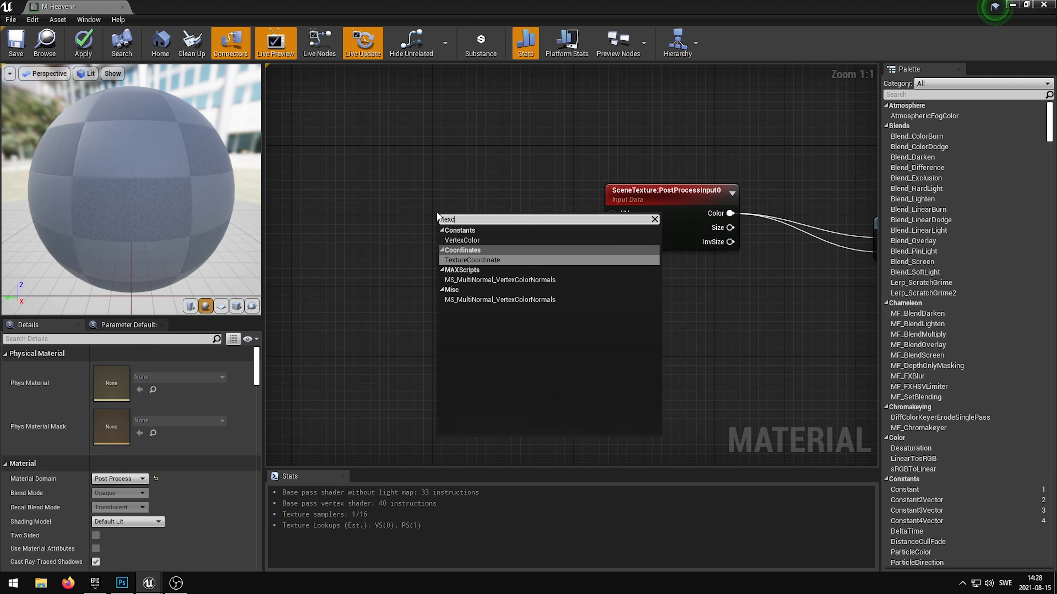
{"action": "key", "text": "Return"}
{"action": "left_click", "coordinate": [448, 192]}
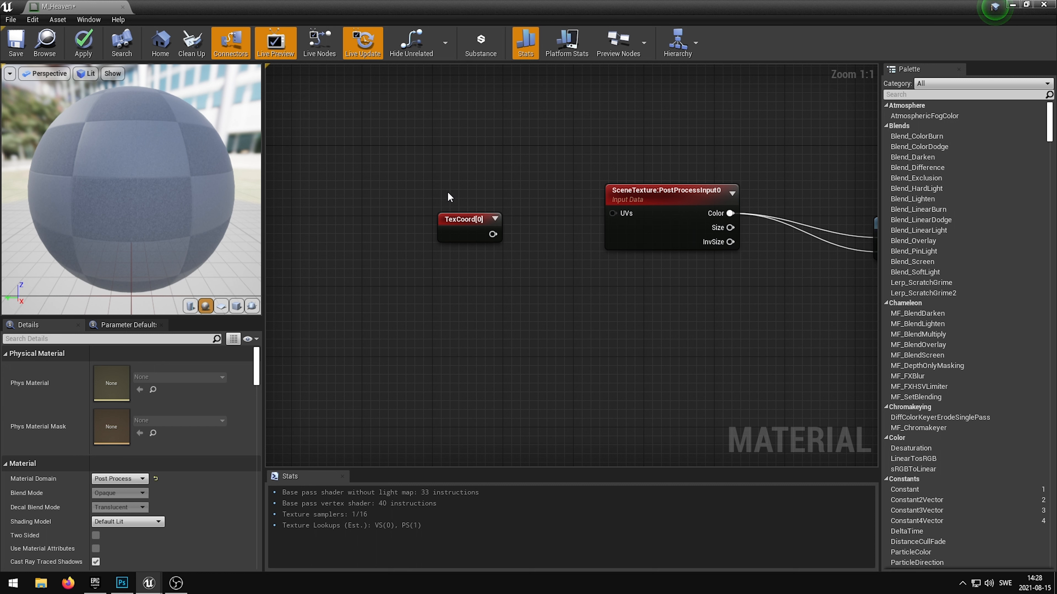
{"action": "mouse_move", "coordinate": [450, 224]}
{"action": "left_mouse_down"}
{"action": "mouse_move", "coordinate": [462, 233]}
{"action": "mouse_move", "coordinate": [442, 234]}
{"action": "mouse_move", "coordinate": [451, 237]}
{"action": "left_mouse_up"}
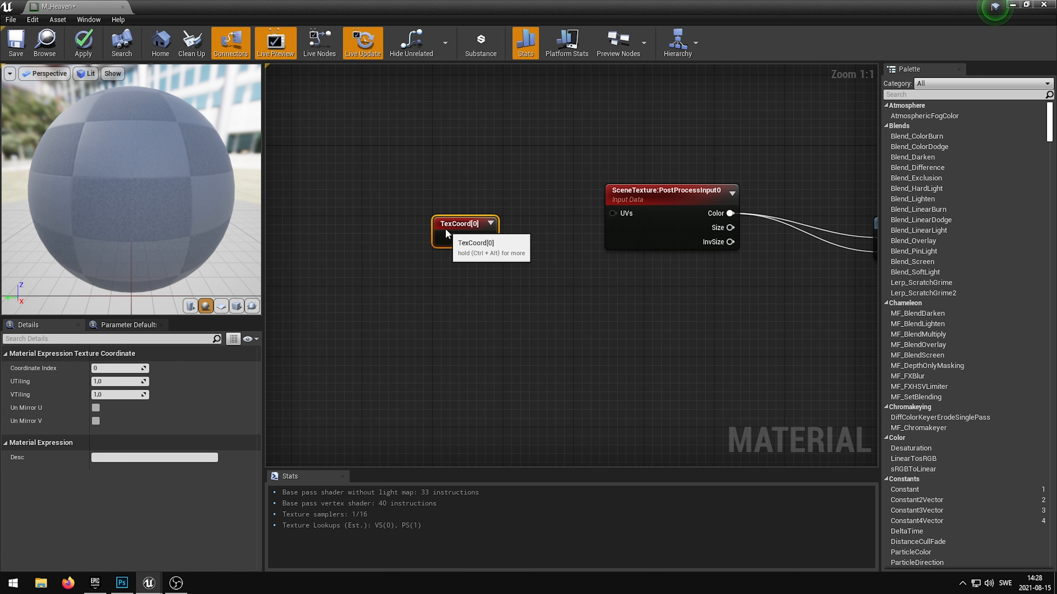
Add a math Subtract node and a math Add node near the TexCoord node
{"action": "right_click", "coordinate": [510, 253]}
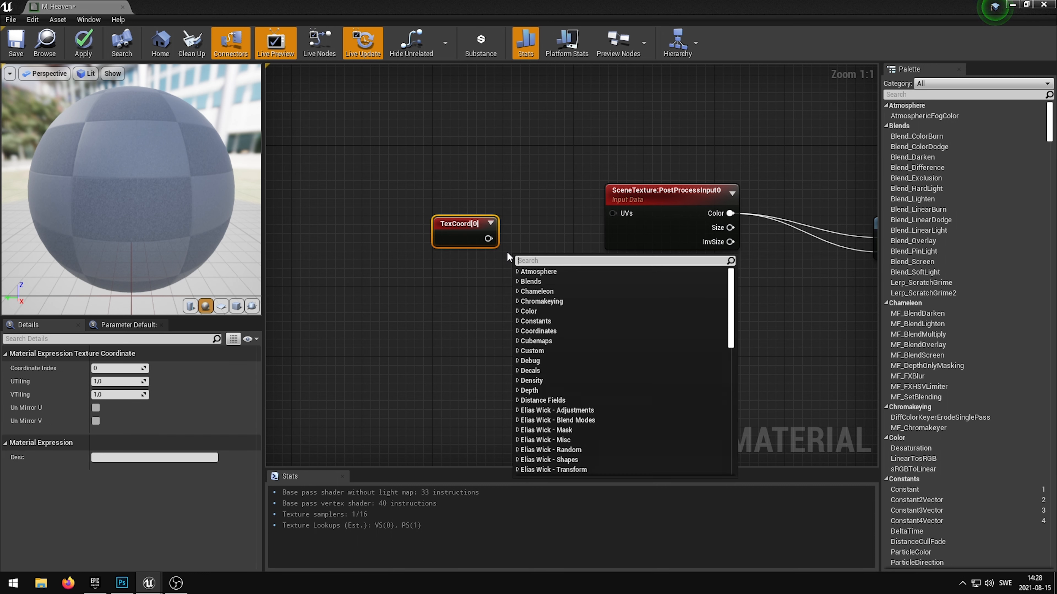
{"action": "type", "text": "subtra"}
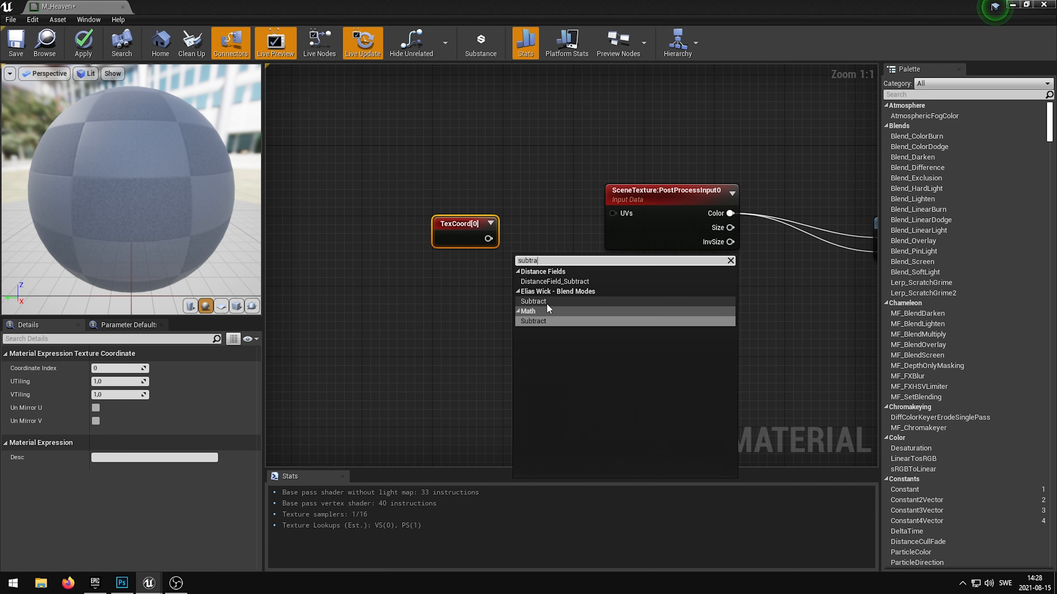
{"action": "left_click", "coordinate": [549, 321]}
{"action": "right_click", "coordinate": [526, 324]}
{"action": "type", "text": "add"}
{"action": "left_click", "coordinate": [593, 373]}
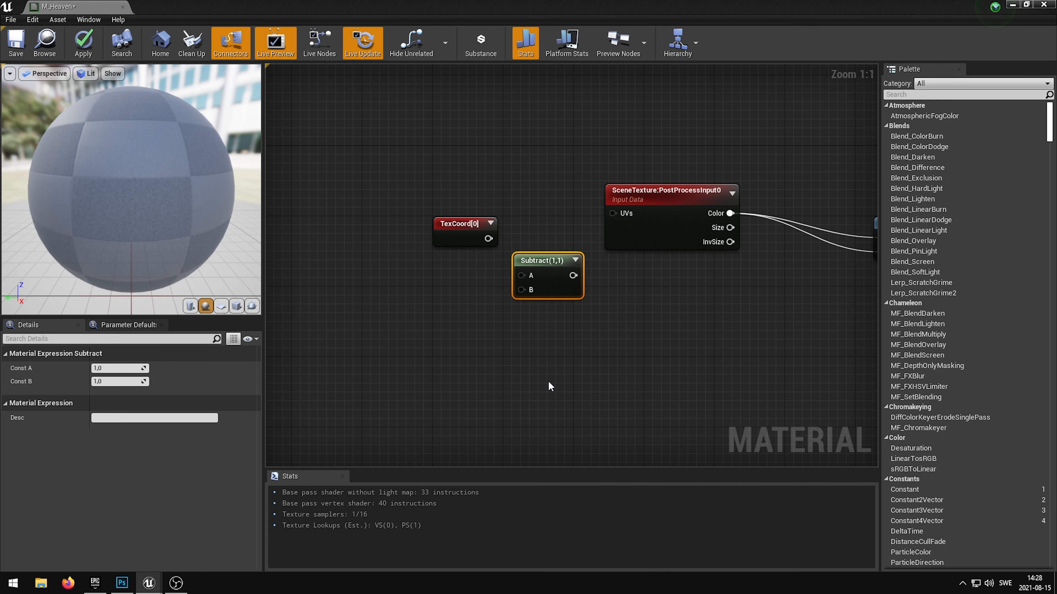
{"action": "left_click", "coordinate": [662, 355]}
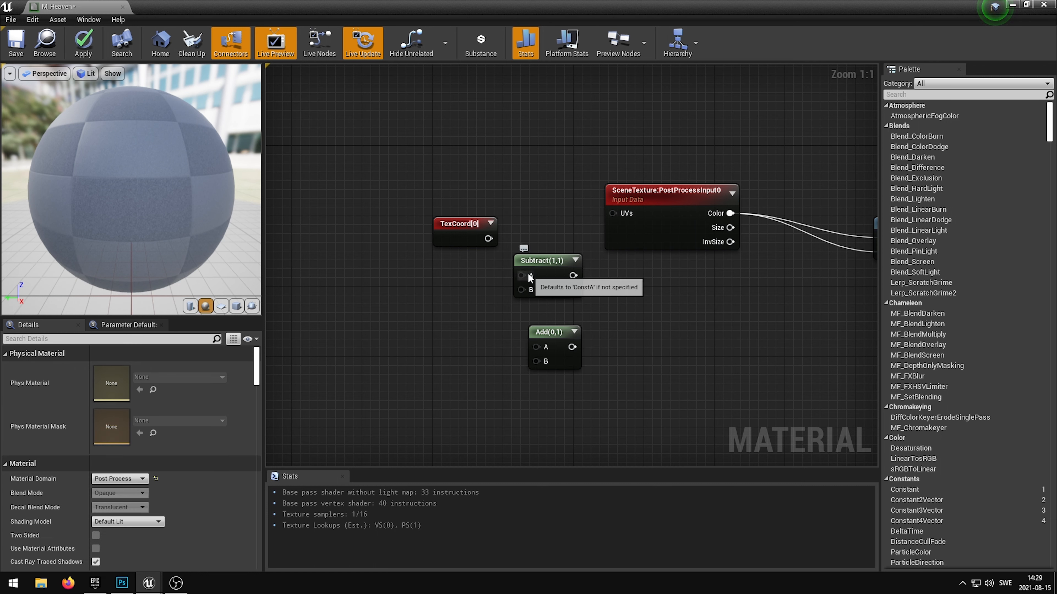
Connect TexCoord to input A of Subtract and Add, feed Subtract into the SceneTexture's UVs, and stack the two math nodes
{"action": "left_click_drag", "start_coordinate": [531, 277], "coordinate": [488, 239]}
{"action": "left_click_drag", "start_coordinate": [537, 262], "coordinate": [525, 227]}
{"action": "left_click_drag", "start_coordinate": [548, 331], "coordinate": [620, 215]}
{"action": "left_click", "coordinate": [535, 228], "text": "ctrl"}
{"action": "left_click", "coordinate": [590, 290]}
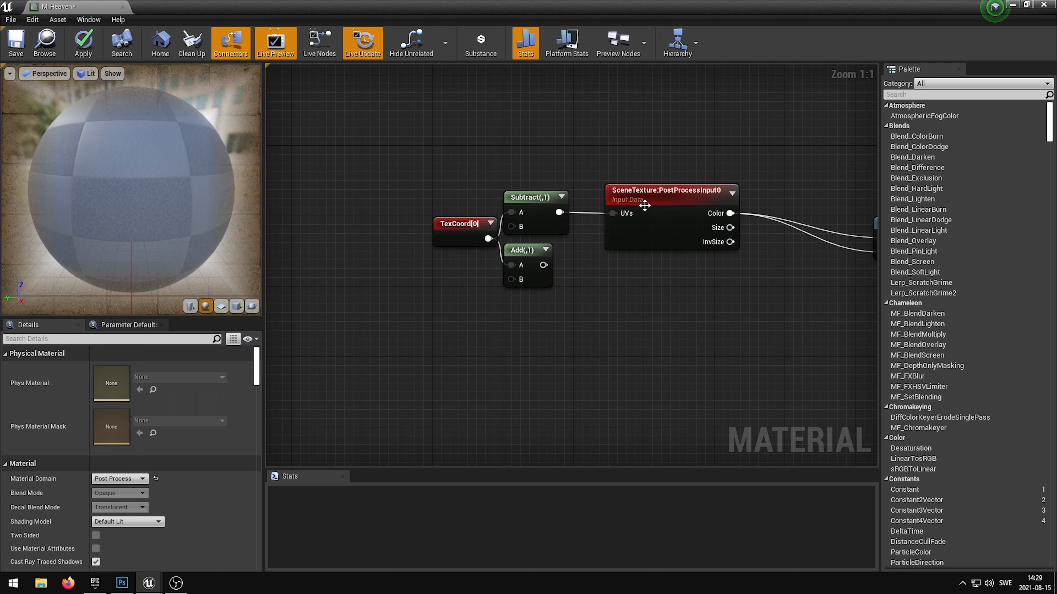
Duplicate the SceneTexture node below the original, connect Add's output to the copy's UVs, and align both nodes
{"action": "left_click", "coordinate": [644, 204]}
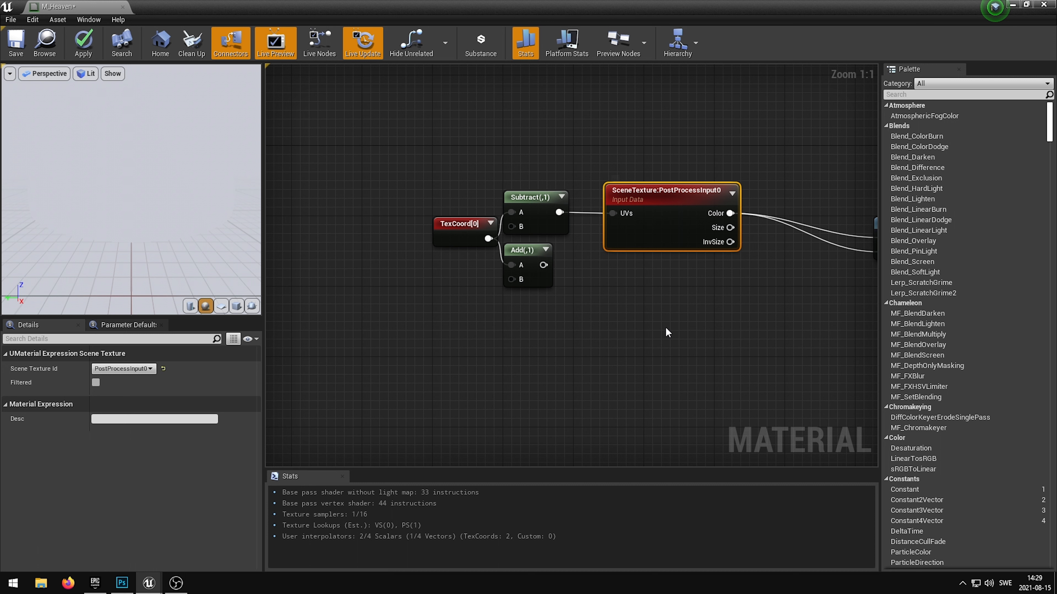
{"action": "key", "text": "ctrl+w"}
{"action": "left_click_drag", "start_coordinate": [666, 285], "coordinate": [641, 269]}
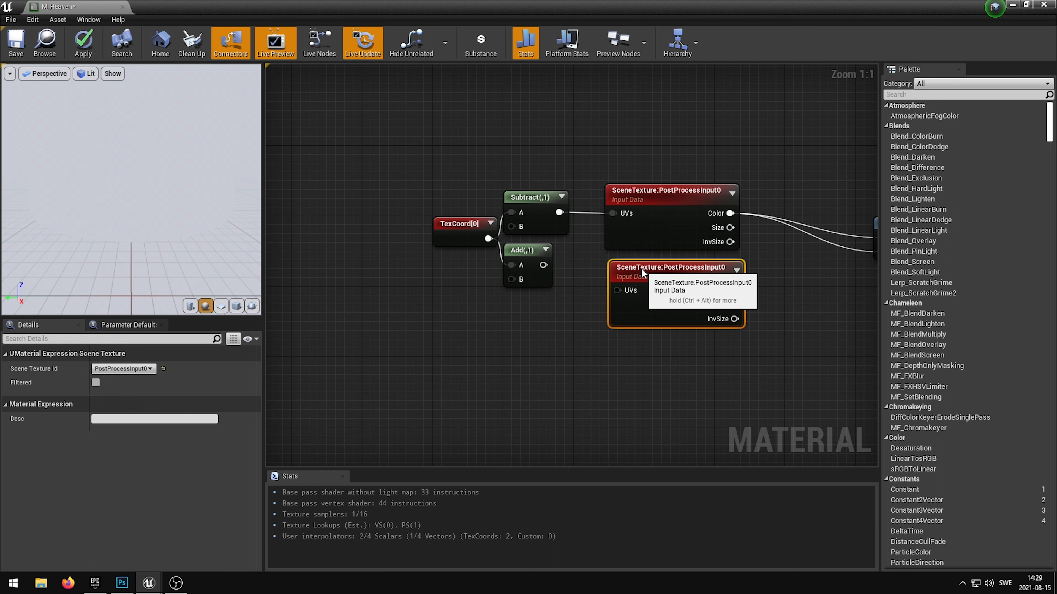
{"action": "left_click_drag", "start_coordinate": [543, 266], "coordinate": [617, 290]}
{"action": "left_click_drag", "start_coordinate": [637, 208], "coordinate": [642, 204]}
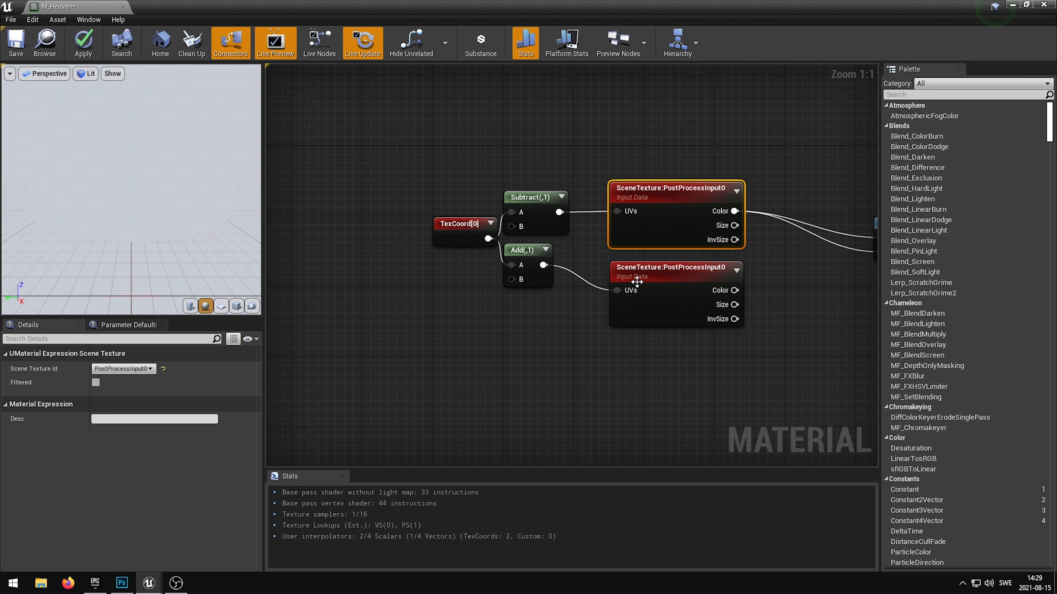
{"action": "left_click", "coordinate": [601, 342]}
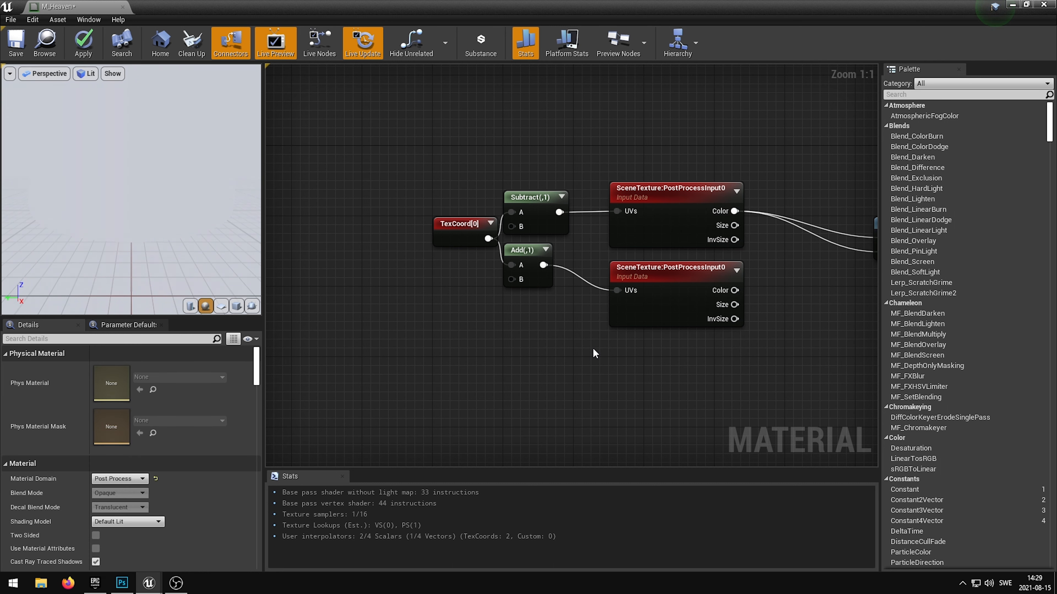
Set Const B to 0.003 on both the Subtract and the Add node
{"action": "left_click", "coordinate": [537, 206]}
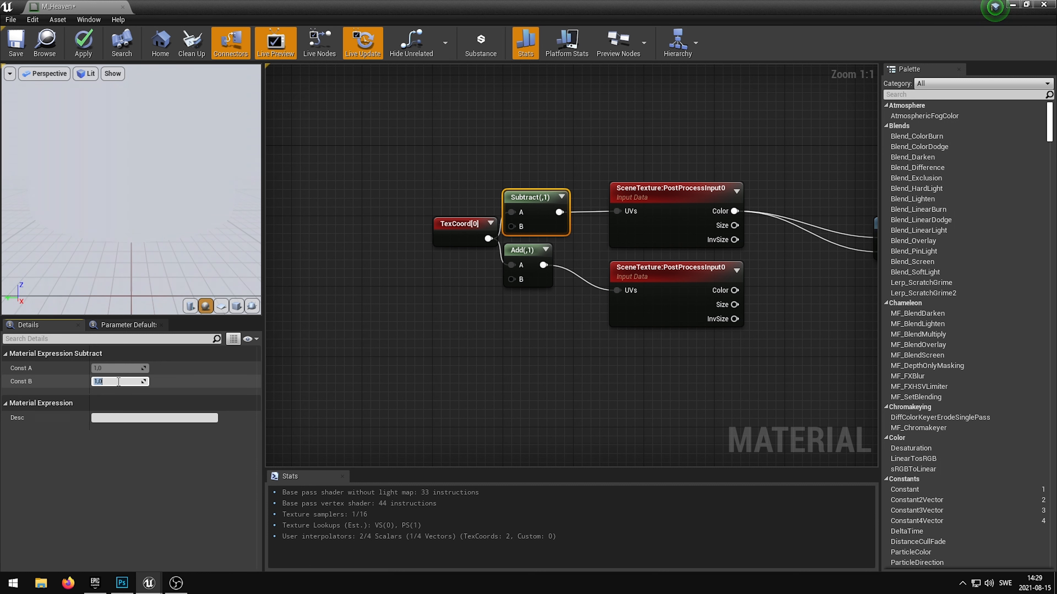
{"action": "key", "text": "Return"}
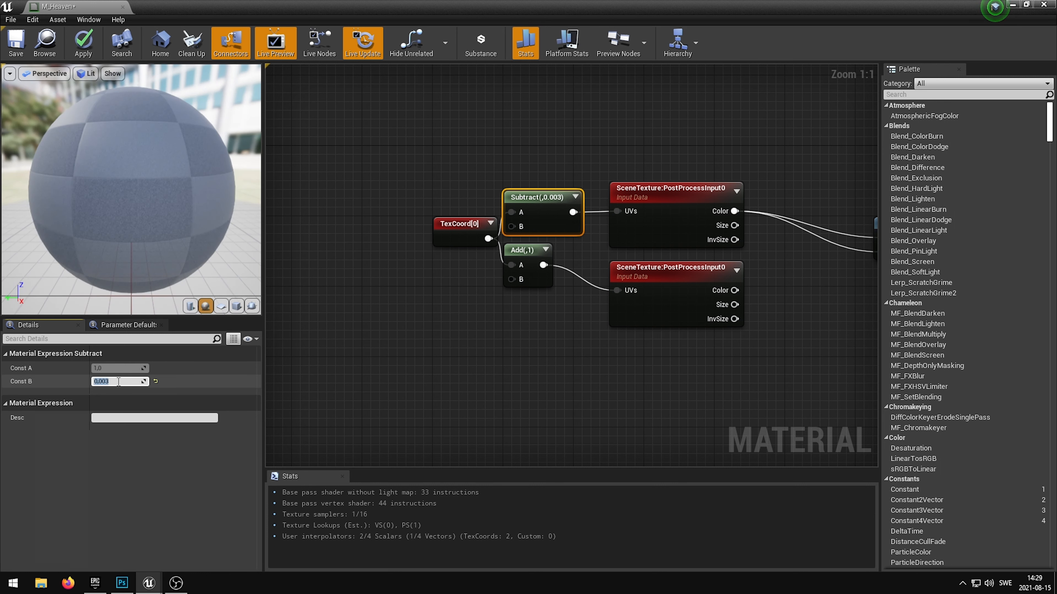
{"action": "left_click", "coordinate": [526, 250]}
{"action": "left_click", "coordinate": [120, 381]}
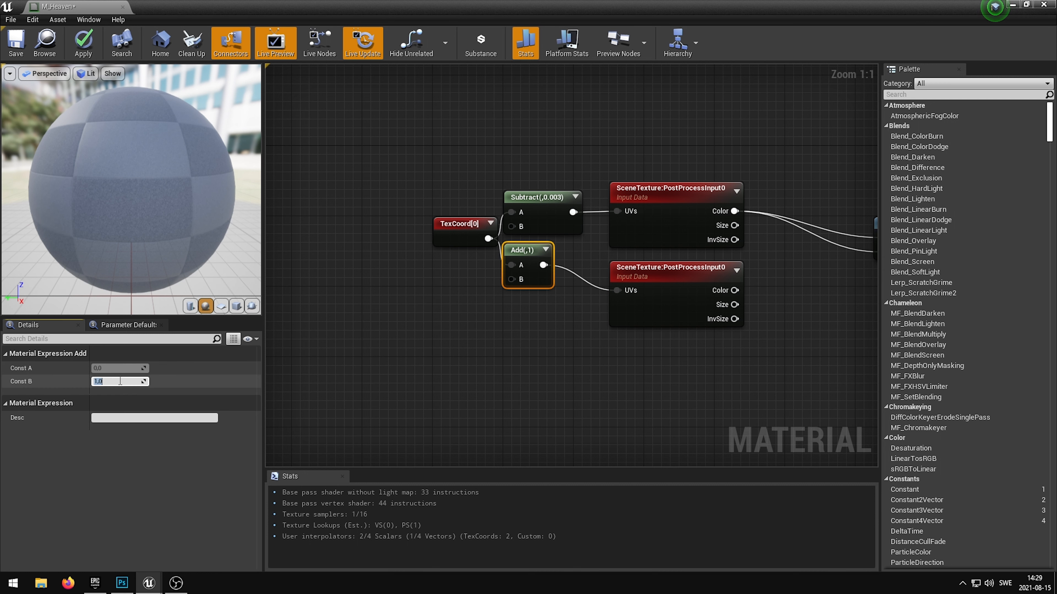
{"action": "type", "text": "0,003"}
{"action": "key", "text": "Return"}
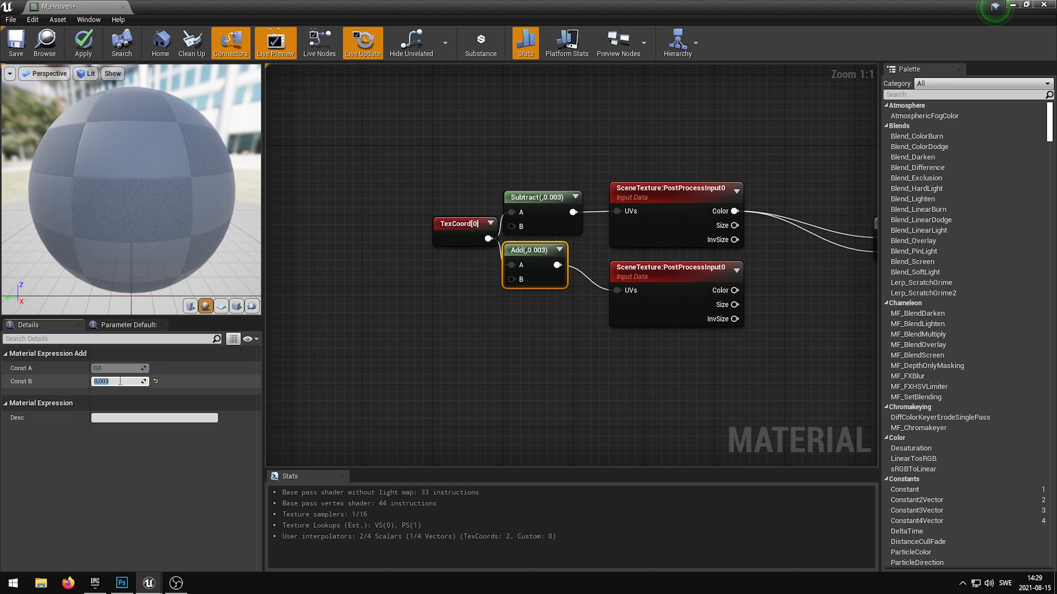
{"action": "left_click", "coordinate": [516, 337]}
Add a math Multiply node below Darken and set its Const B to 2.7
{"action": "right_click_drag", "start_coordinate": [817, 324], "coordinate": [587, 323]}
{"action": "right_click", "coordinate": [566, 282]}
{"action": "type", "text": "multi"}
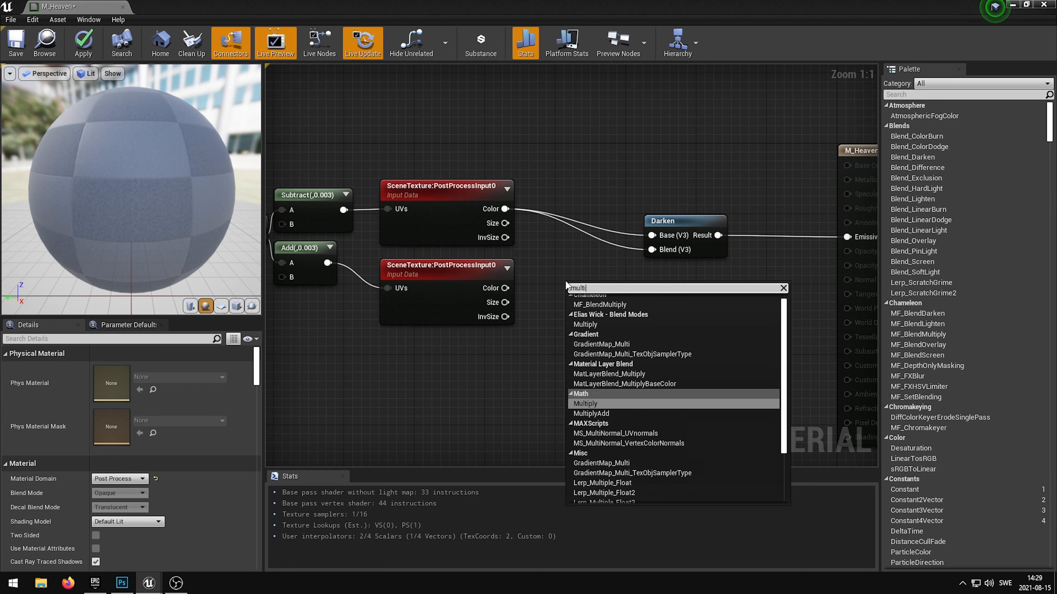
{"action": "left_click", "coordinate": [589, 403]}
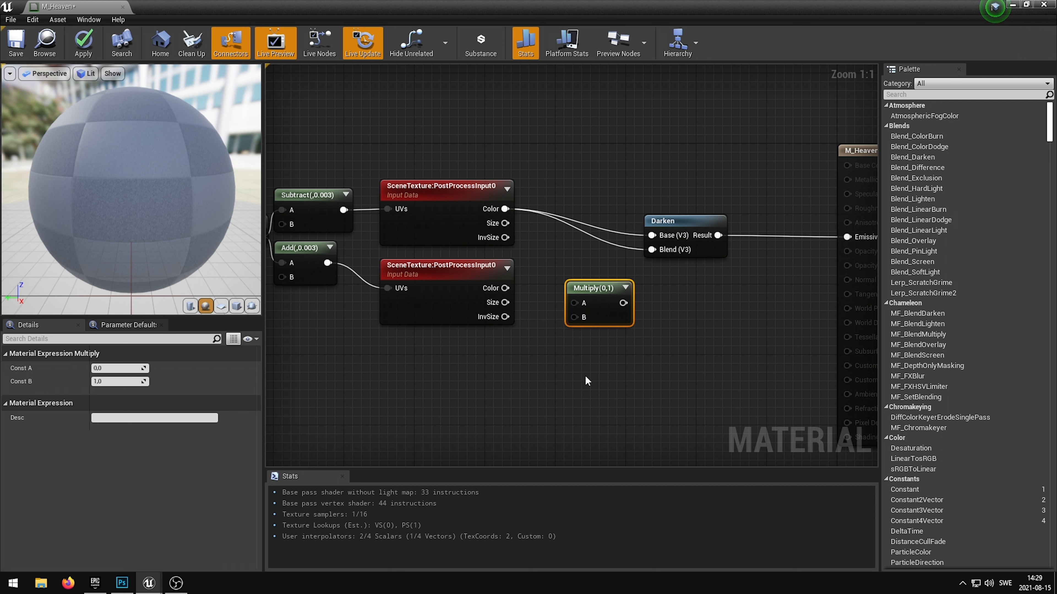
{"action": "left_click", "coordinate": [107, 382]}
{"action": "type", "text": "2,7"}
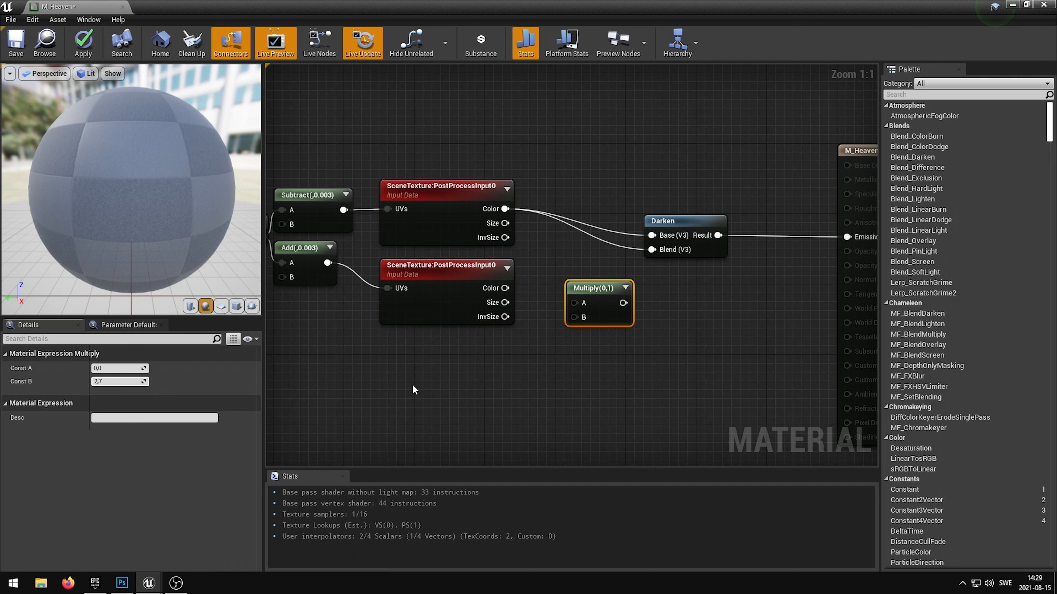
{"action": "key", "text": "Return"}
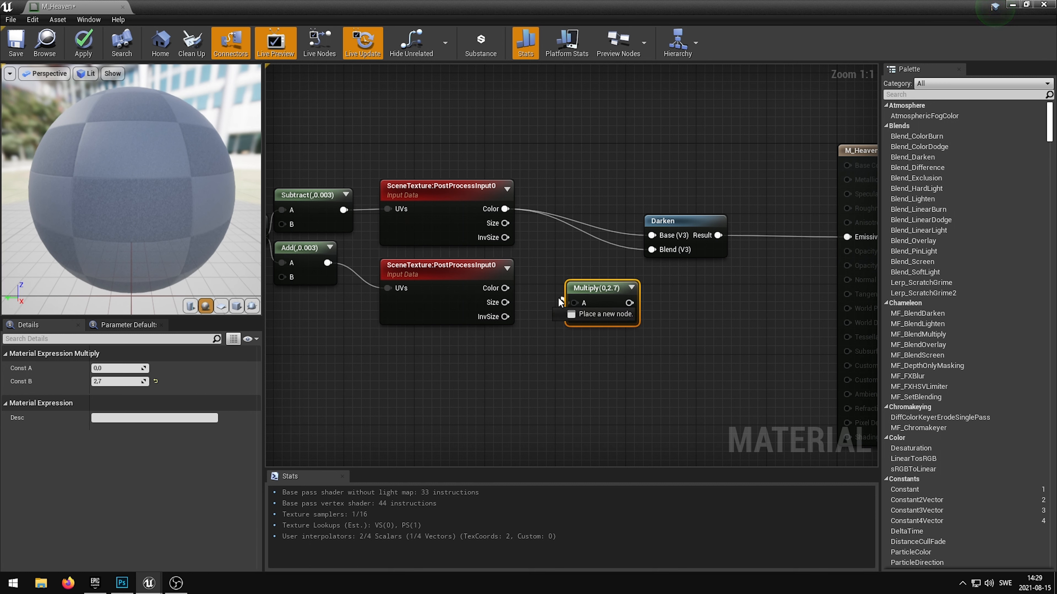
Duplicate the Multiply node and wire one between each SceneTexture's Color output and Darken's Base and Blend inputs
{"action": "left_click_drag", "start_coordinate": [598, 297], "coordinate": [552, 273]}
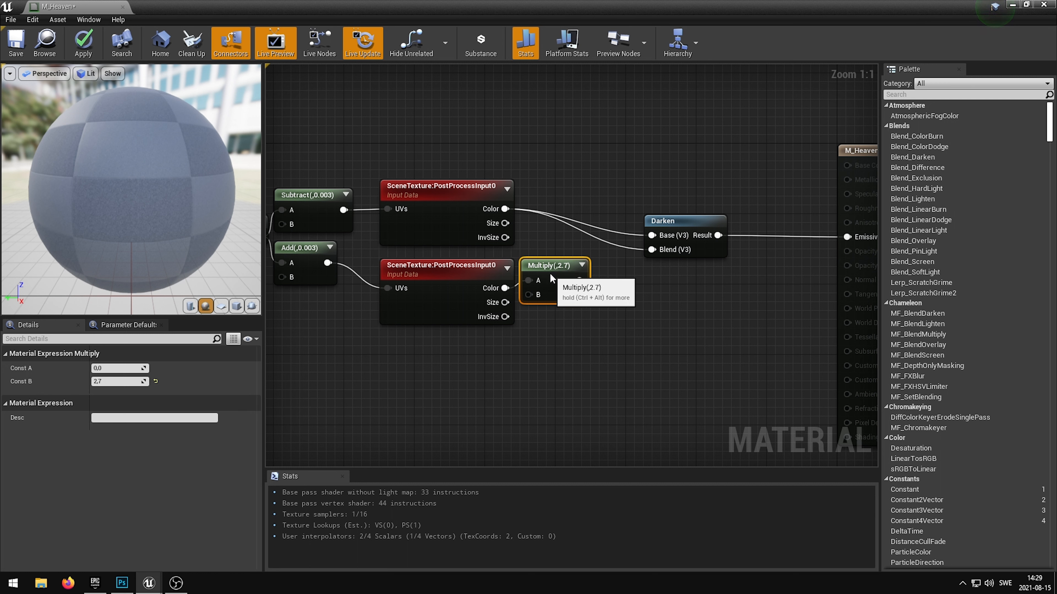
{"action": "left_click", "coordinate": [566, 332]}
{"action": "left_click", "coordinate": [567, 299]}
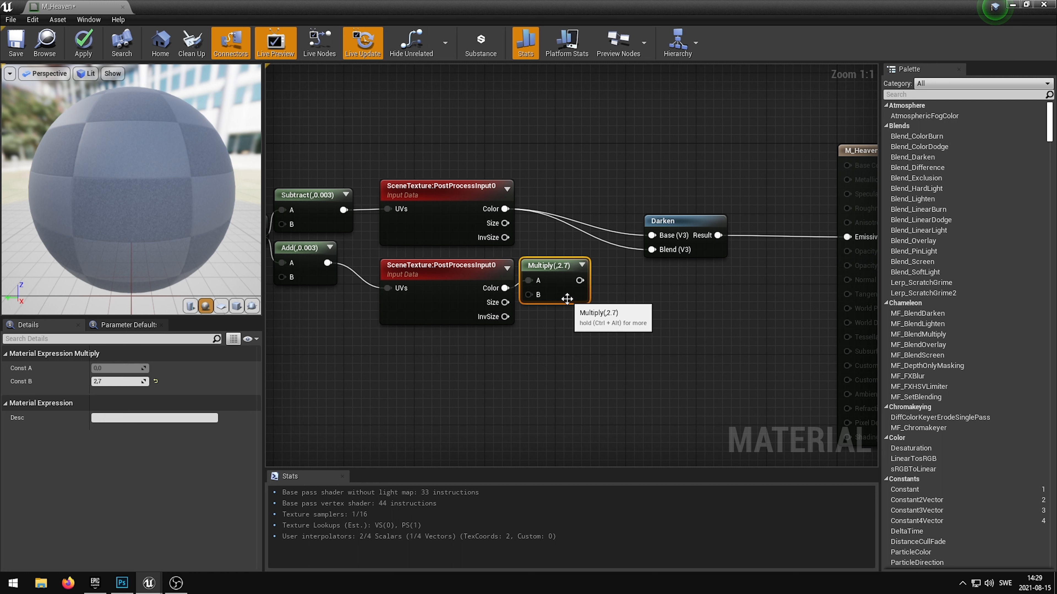
{"action": "key", "text": "ctrl+c"}
{"action": "key", "text": "ctrl+v"}
{"action": "left_click_drag", "start_coordinate": [581, 360], "coordinate": [505, 210]}
{"action": "left_click_drag", "start_coordinate": [601, 353], "coordinate": [579, 280]}
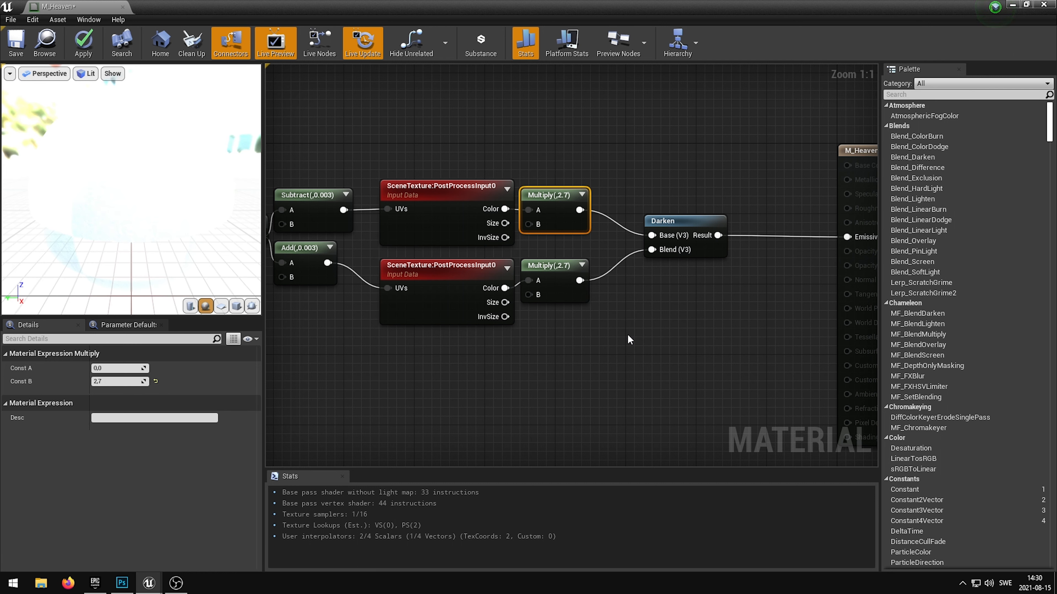
{"action": "left_click_drag", "start_coordinate": [229, 259], "coordinate": [183, 262]}
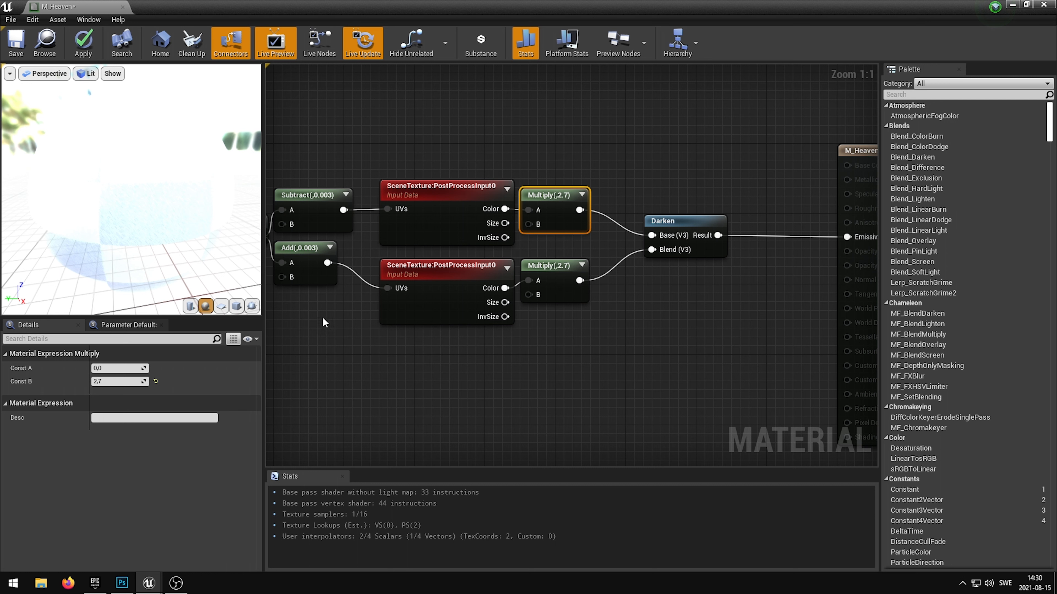
Insert a math Add node between Darken's Result and the material's Emissive Color, positioned right after Darken
{"action": "right_click_drag", "start_coordinate": [745, 300], "coordinate": [522, 303]}
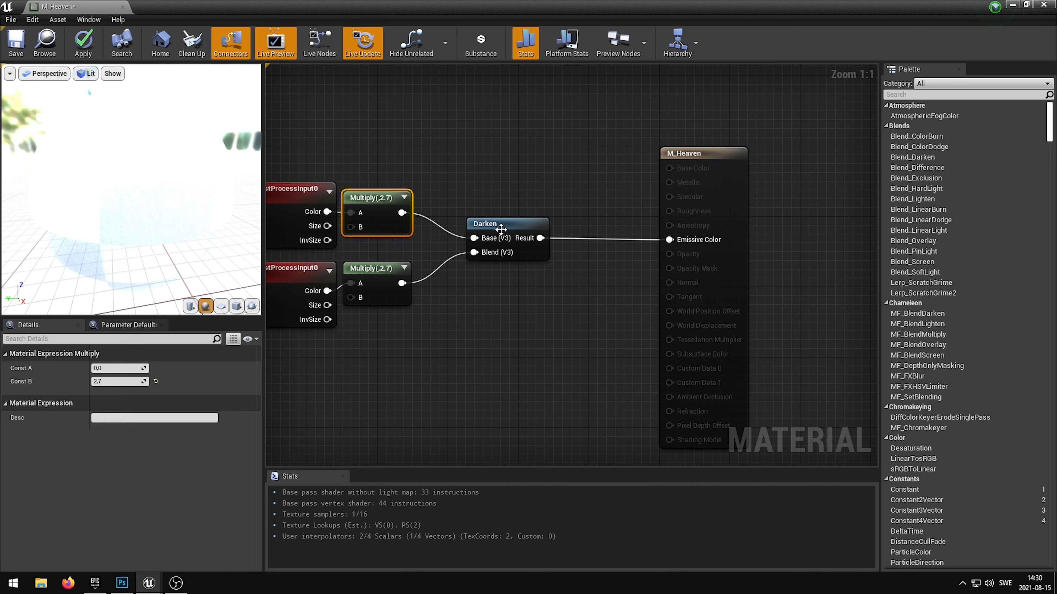
{"action": "left_click", "coordinate": [463, 230]}
{"action": "right_click", "coordinate": [538, 259]}
{"action": "type", "text": "add"}
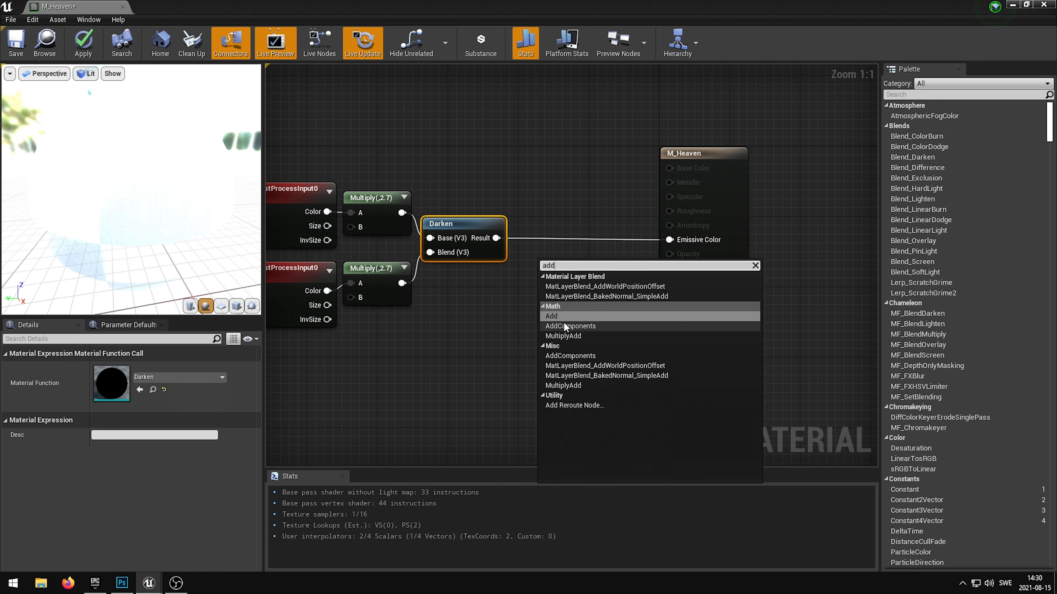
{"action": "left_click", "coordinate": [556, 316]}
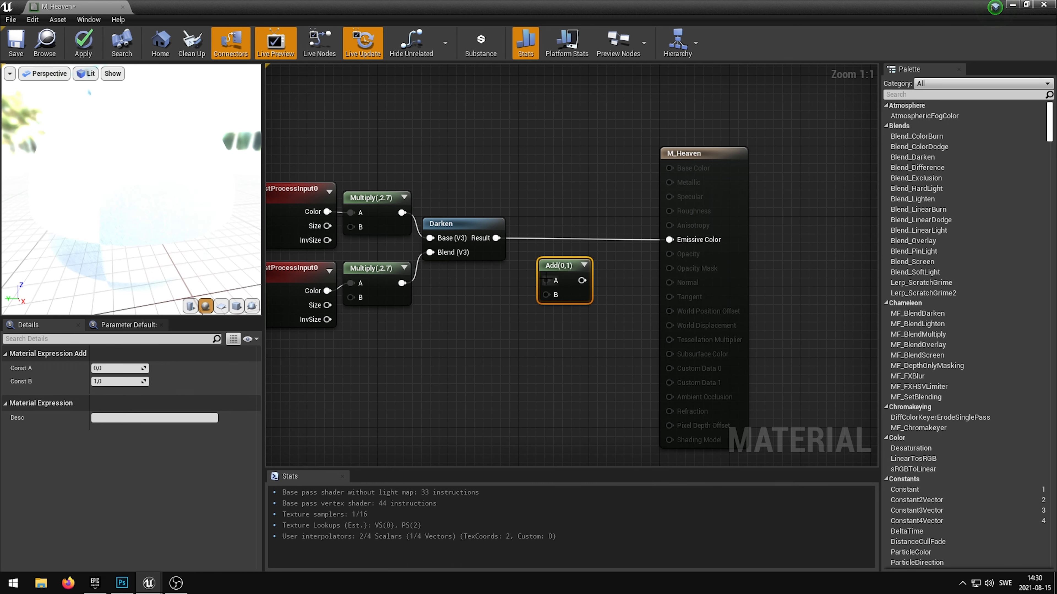
{"action": "left_click_drag", "start_coordinate": [496, 237], "coordinate": [669, 240]}
{"action": "left_click_drag", "start_coordinate": [553, 267], "coordinate": [532, 226]}
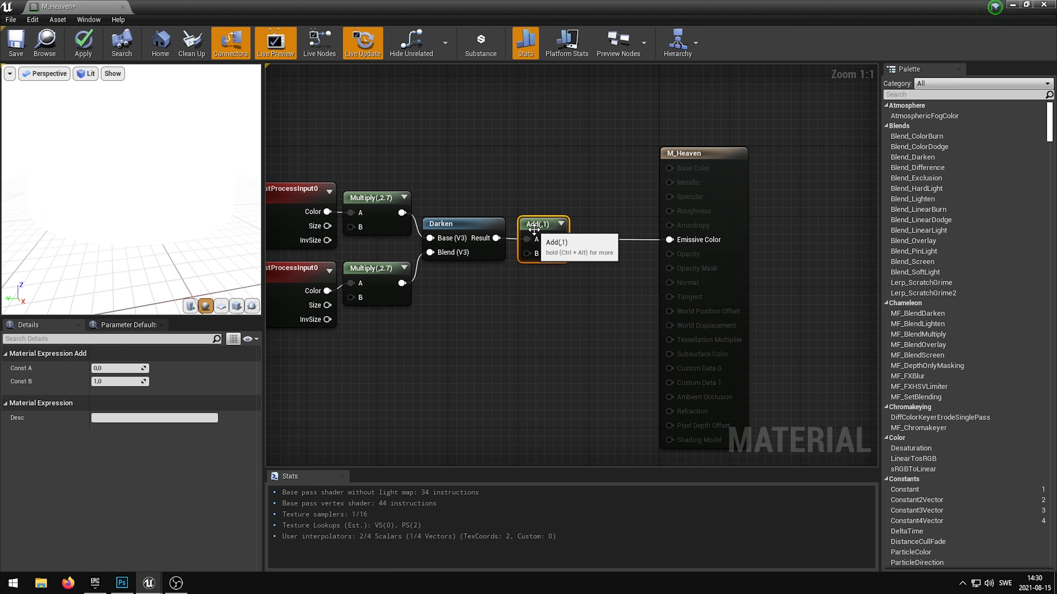
Set Const B to 0.2 on the Add node between Darken and the material's Emissive Color
{"action": "left_click", "coordinate": [109, 382]}
{"action": "type", "text": "0,2"}
{"action": "key", "text": "Return"}
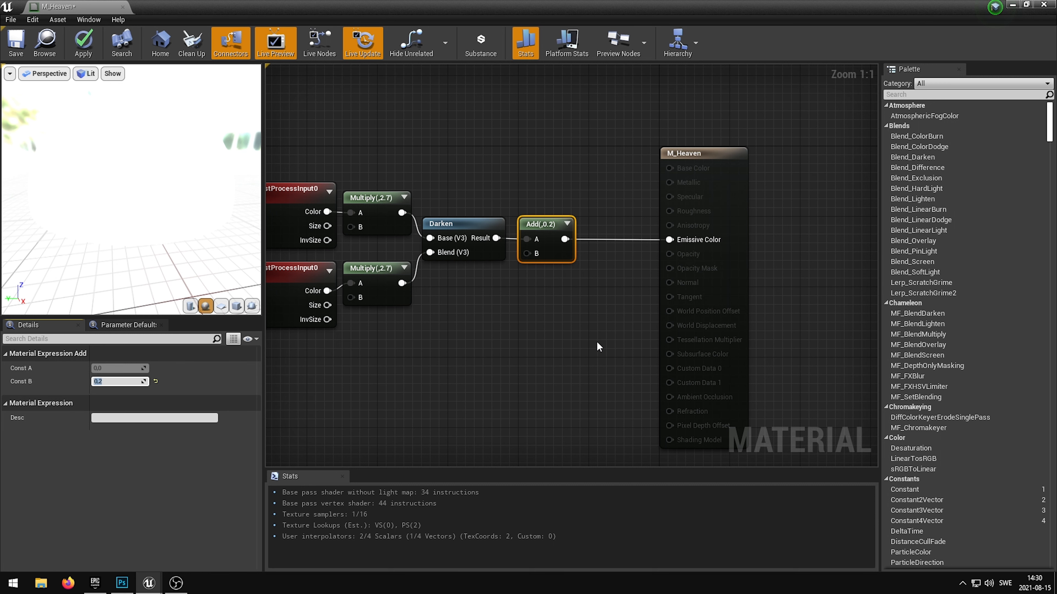
{"action": "left_click", "coordinate": [584, 344]}
{"action": "right_click_drag", "start_coordinate": [465, 342], "coordinate": [626, 336]}
{"action": "scroll", "coordinate": [626, 336], "scroll_direction": "down", "scroll_amount": 3}
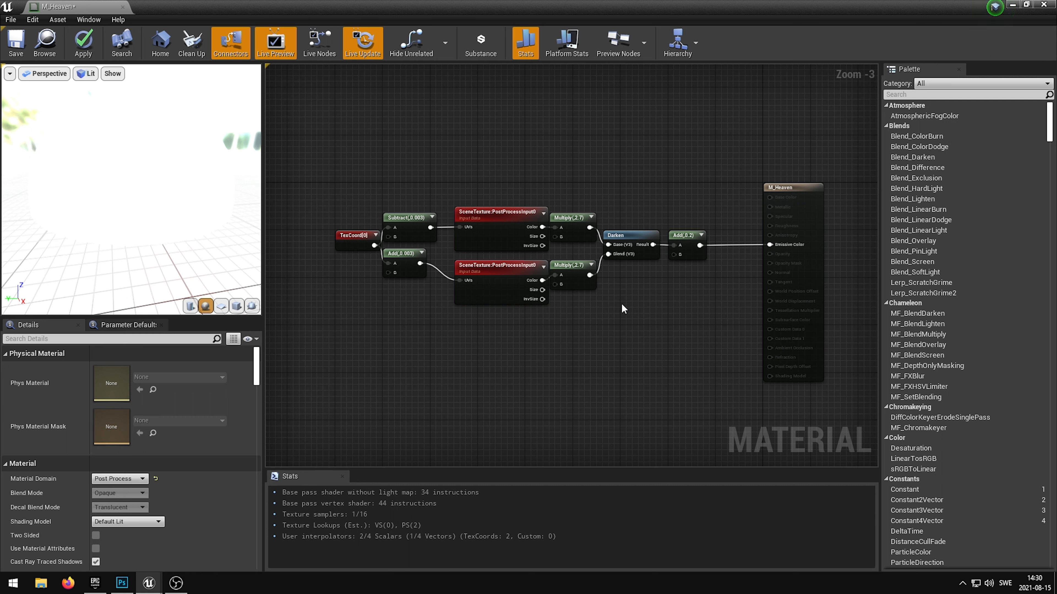
Apply and save the M_Heaven material, and close its editor to return to the level
{"action": "left_click", "coordinate": [86, 44]}
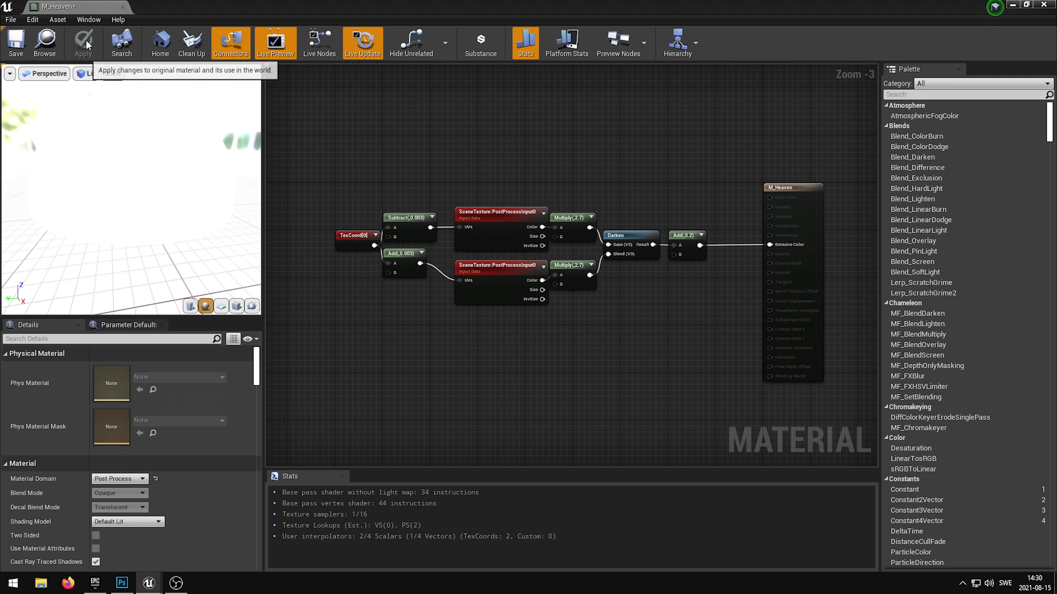
{"action": "left_click", "coordinate": [16, 41]}
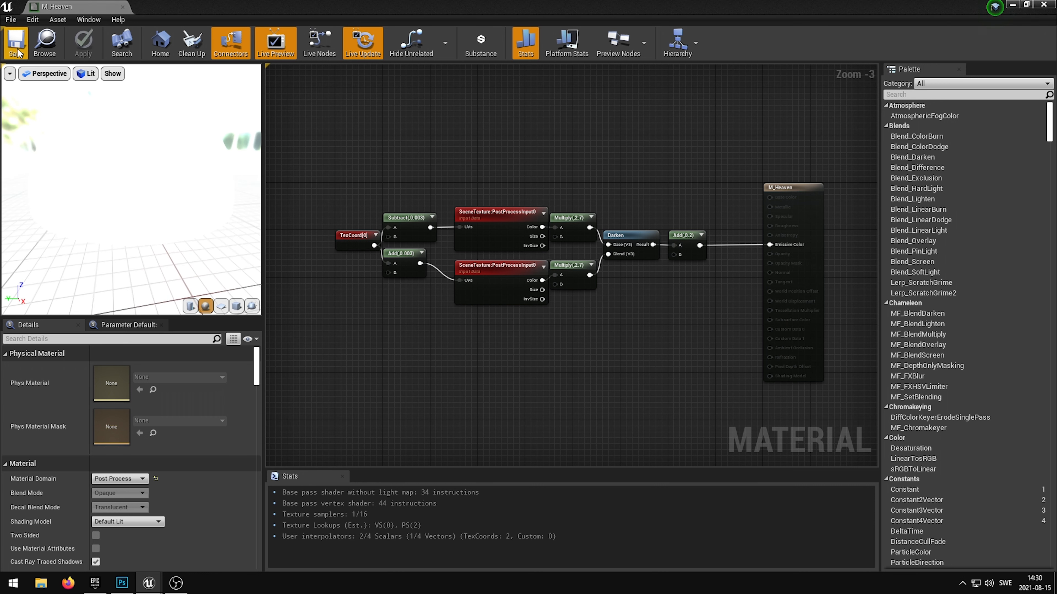
{"action": "left_click", "coordinate": [122, 7]}
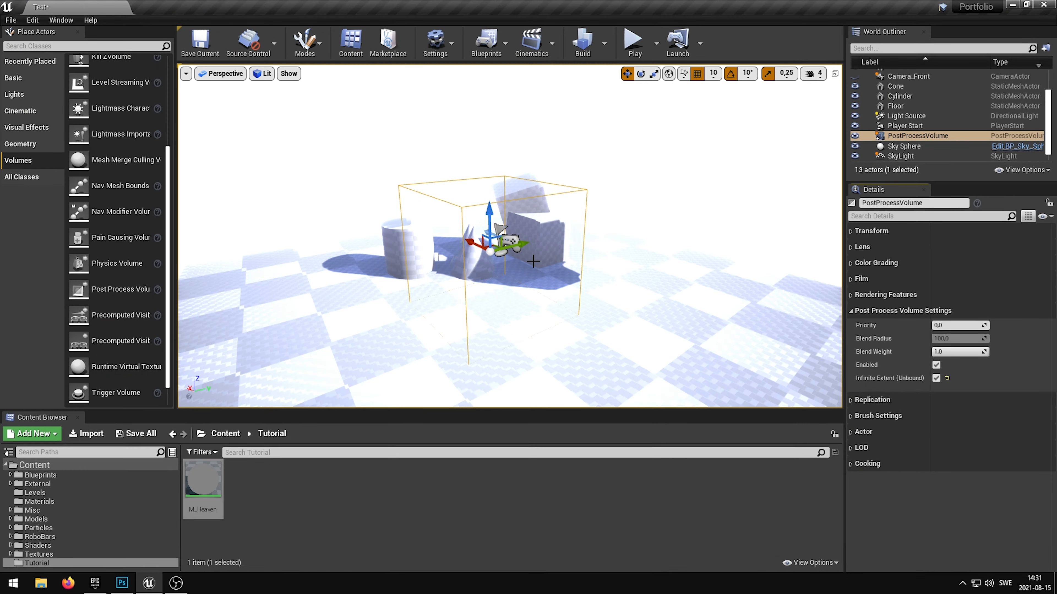
Switch the level viewport to game view and examine the post process effect on the shapes and floor
{"action": "right_click_drag", "start_coordinate": [533, 261], "coordinate": [534, 236]}
{"action": "key", "text": "g"}
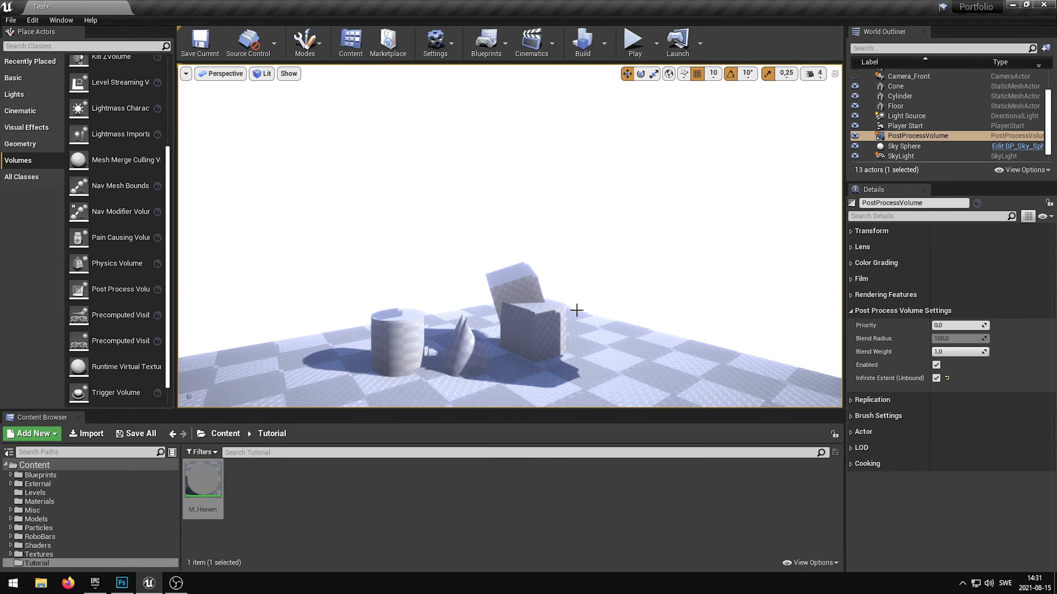
{"action": "mouse_move", "coordinate": [577, 311]}
{"action": "right_mouse_down"}
{"action": "mouse_move", "coordinate": [582, 362]}
{"action": "mouse_move", "coordinate": [572, 325]}
{"action": "mouse_move", "coordinate": [586, 321]}
{"action": "mouse_move", "coordinate": [562, 321]}
{"action": "mouse_move", "coordinate": [573, 291]}
{"action": "mouse_move", "coordinate": [577, 333]}
{"action": "mouse_move", "coordinate": [545, 337]}
{"action": "mouse_move", "coordinate": [584, 335]}
{"action": "mouse_move", "coordinate": [573, 319]}
{"action": "right_mouse_up"}
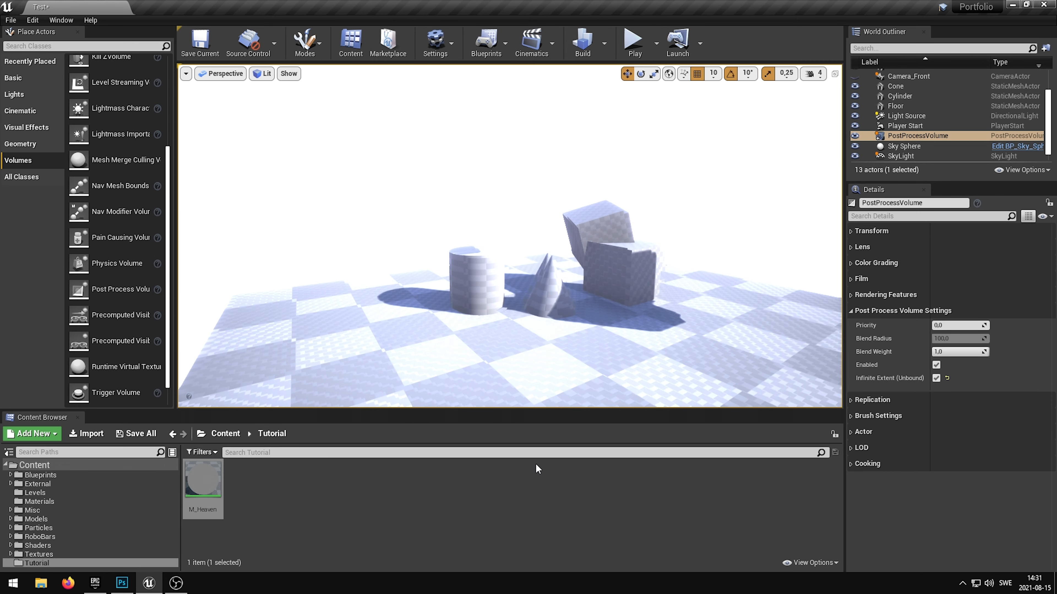
Reopen M_Heaven, apply a Const B of 0.1 on the Add node after Darken, and move the editor window clear of the level viewport
{"action": "double_click", "coordinate": [203, 483]}
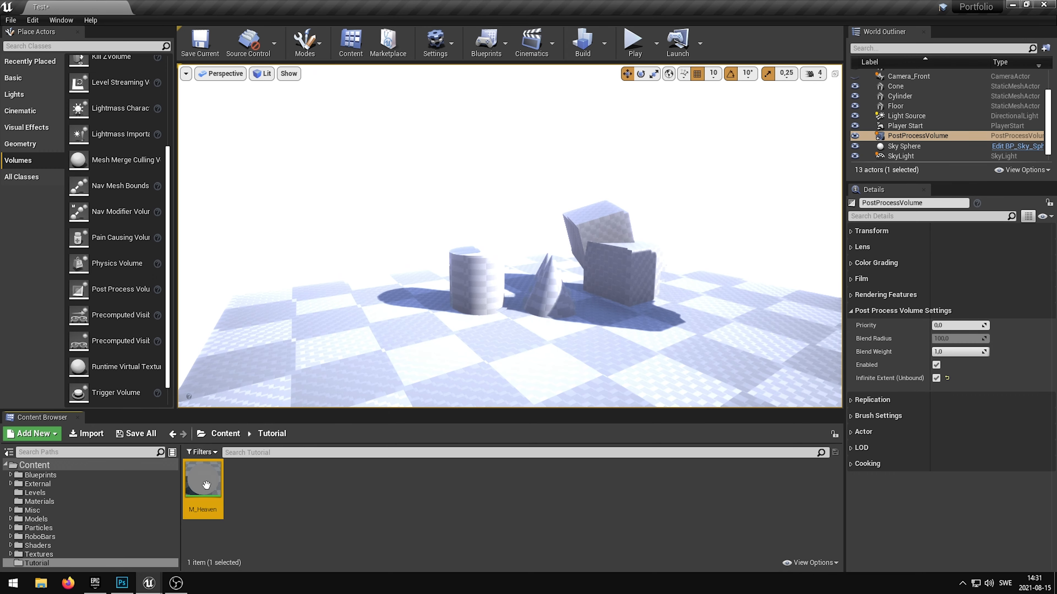
{"action": "left_click", "coordinate": [410, 210]}
{"action": "left_click", "coordinate": [119, 381]}
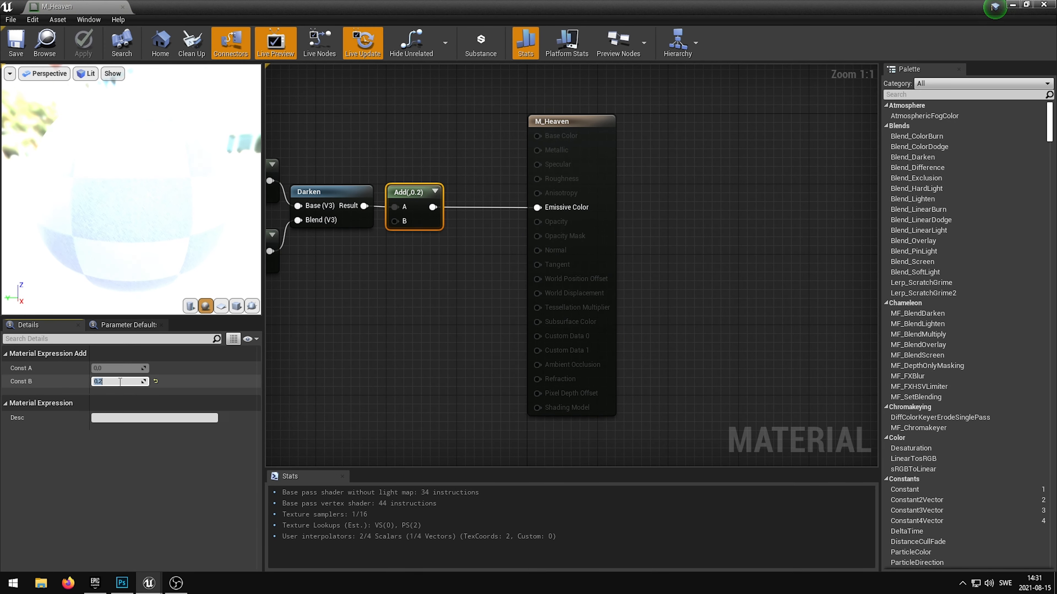
{"action": "type", "text": "0,1"}
{"action": "key", "text": "Return"}
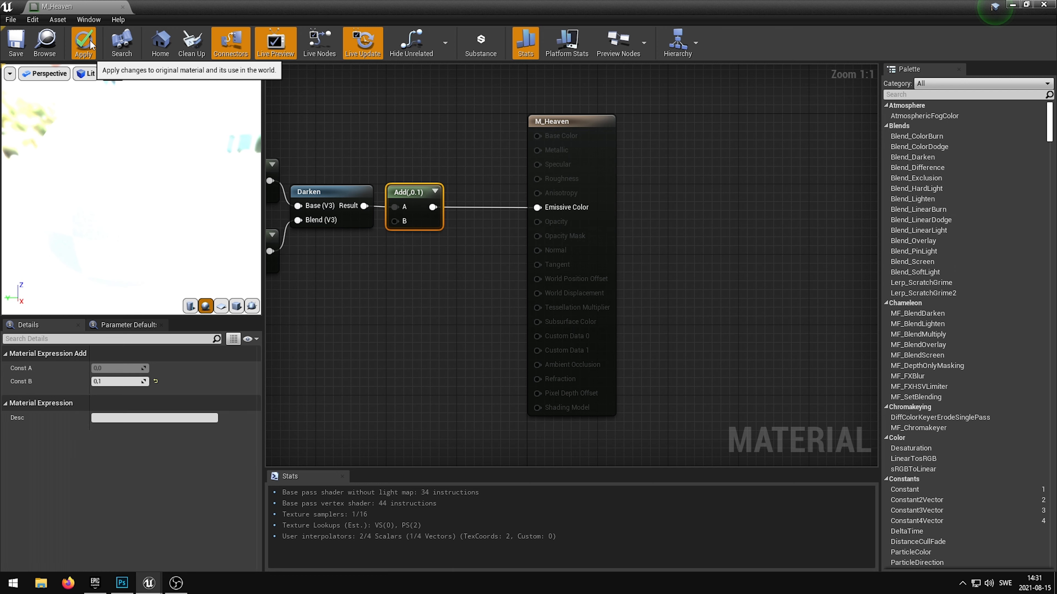
{"action": "left_click_drag", "start_coordinate": [186, 6], "coordinate": [259, 300]}
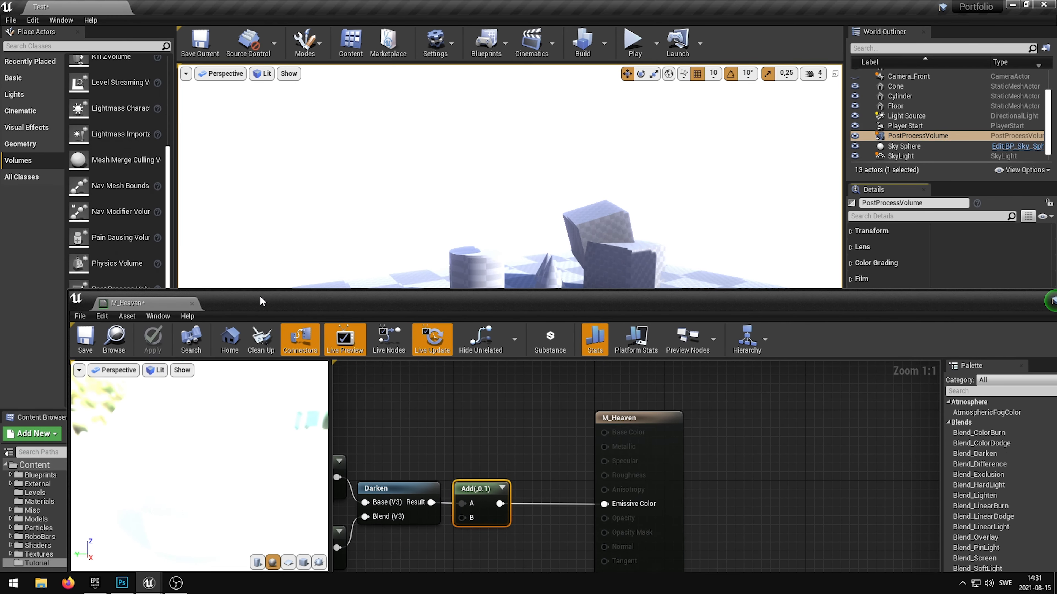
Apply a Const B of -0.1 on the Add node after Darken and inspect the effect in the level viewport
{"action": "right_click_drag", "start_coordinate": [453, 454], "coordinate": [599, 401]}
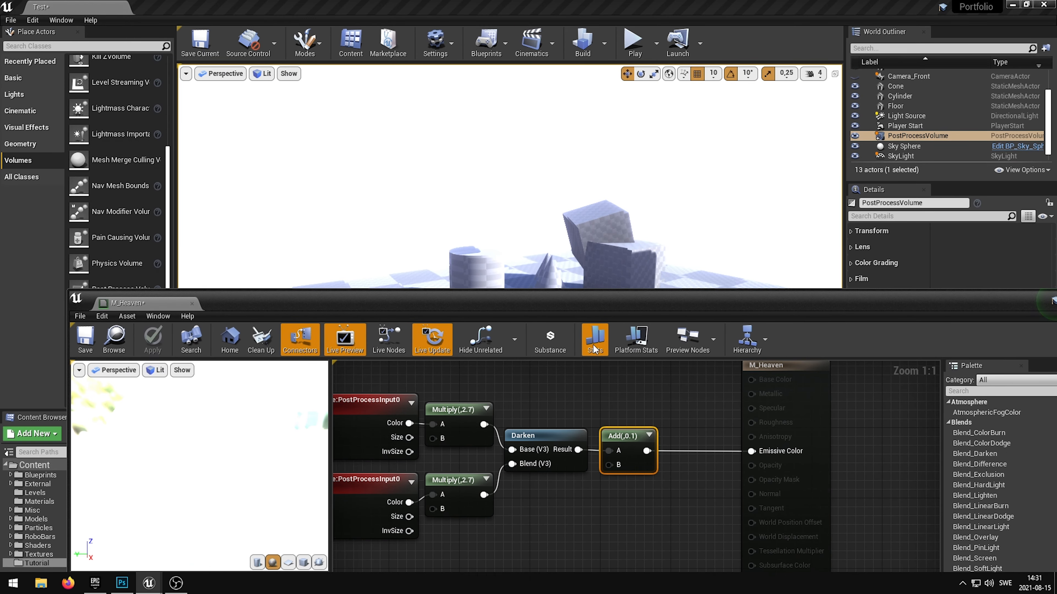
{"action": "left_click_drag", "start_coordinate": [585, 306], "coordinate": [544, 111]}
{"action": "left_click", "coordinate": [138, 444]}
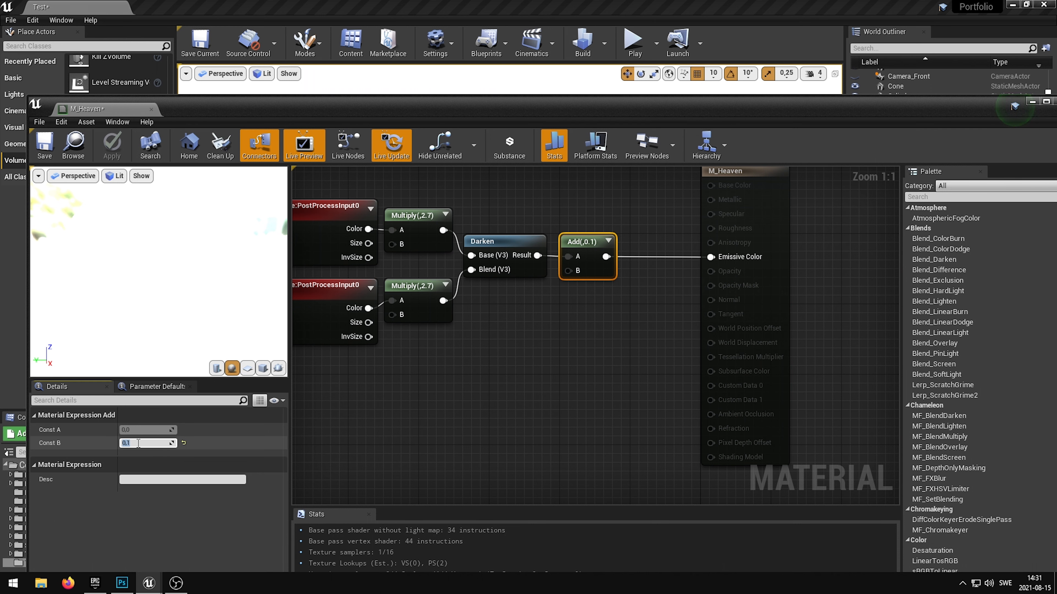
{"action": "type", "text": "-0,1"}
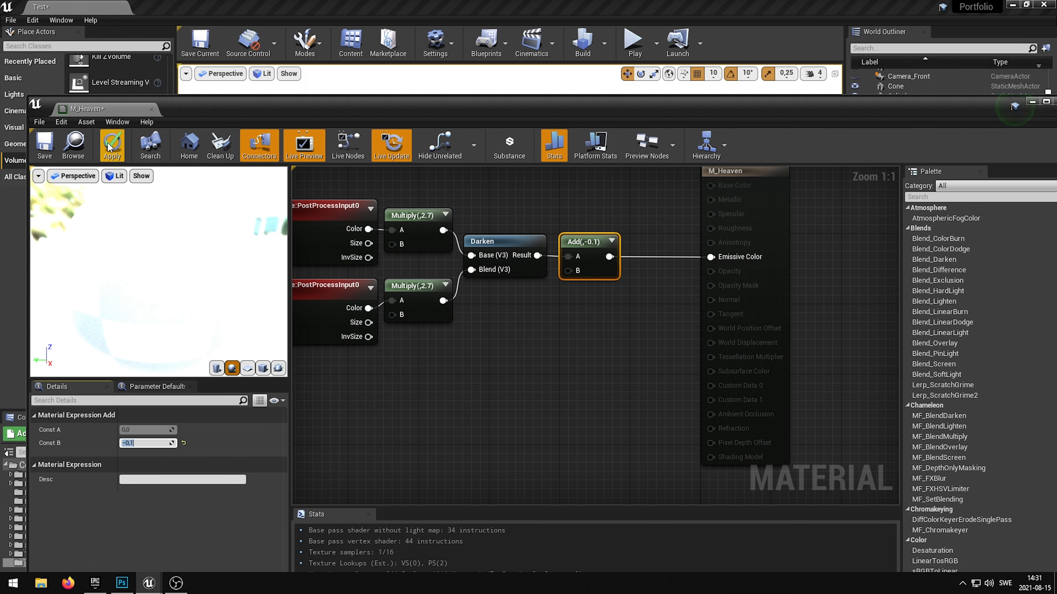
{"action": "key", "text": "Return"}
{"action": "left_click_drag", "start_coordinate": [385, 108], "coordinate": [384, 354]}
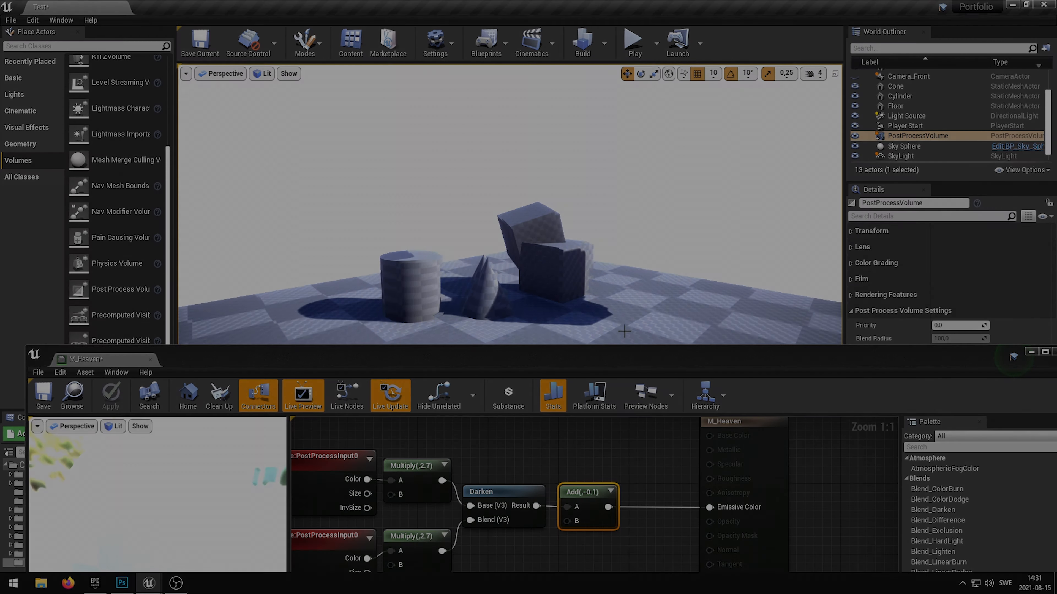
{"action": "right_click_drag", "start_coordinate": [510, 222], "coordinate": [287, 256]}
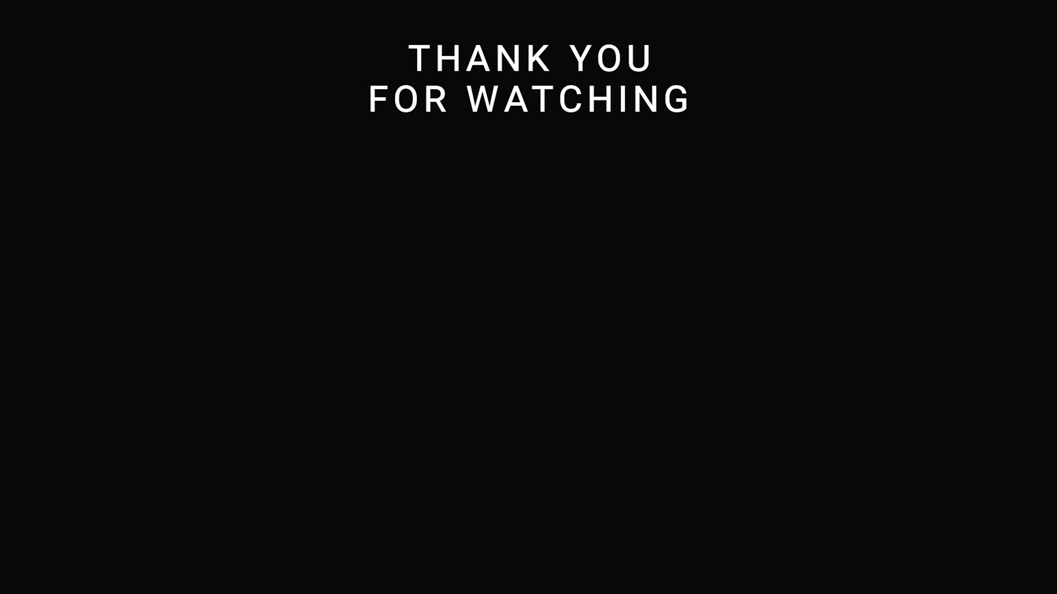